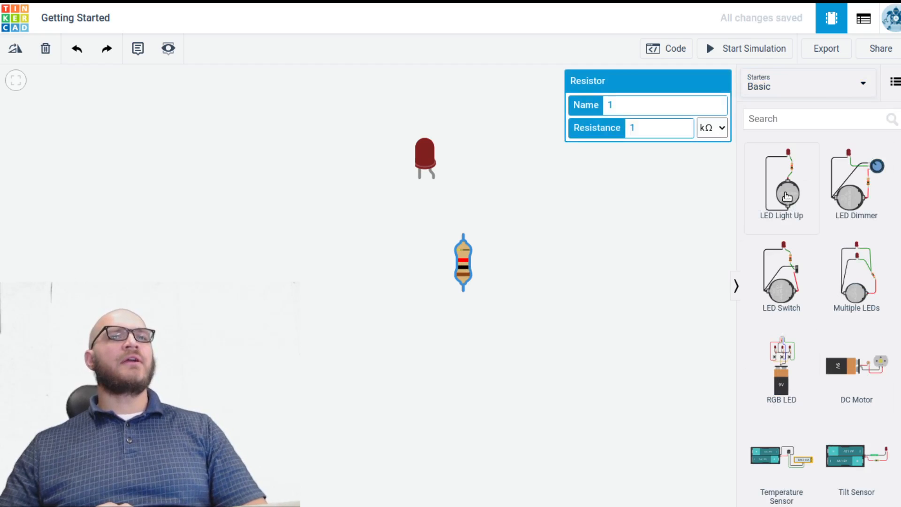
Place the LED Light Up starter circuit in the empty area beside the existing LED and resistor
{"action": "left_click", "coordinate": [323, 361]}
{"action": "left_click", "coordinate": [359, 377]}
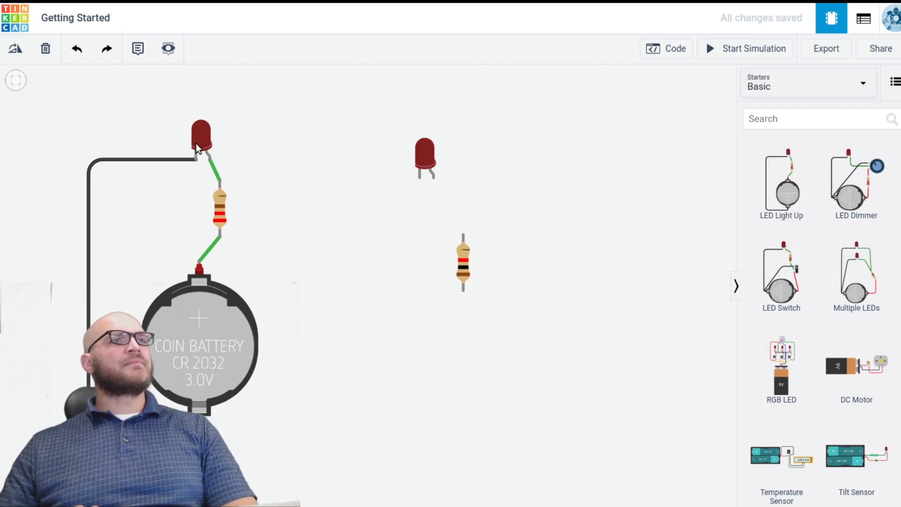
Delete the black wire between the starter circuit's LED and coin battery, and briefly run and stop the simulation
{"action": "left_click", "coordinate": [165, 160]}
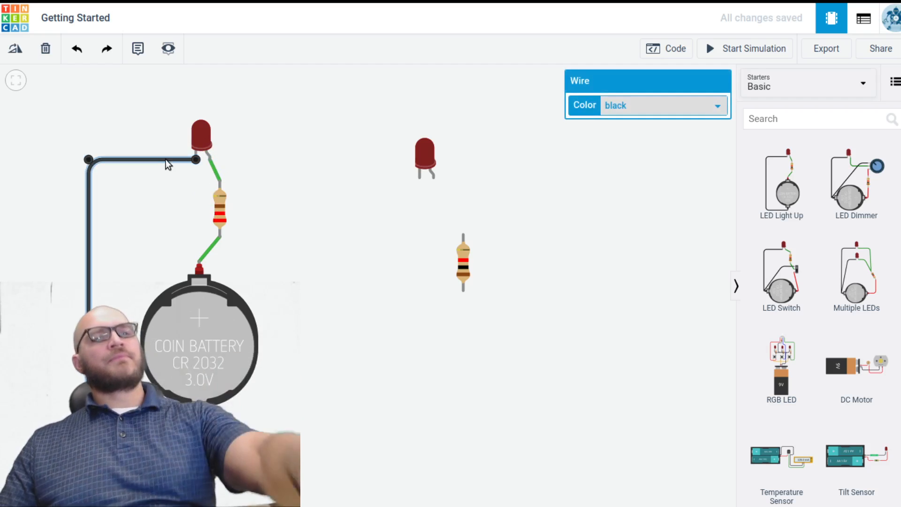
{"action": "key", "text": "Delete"}
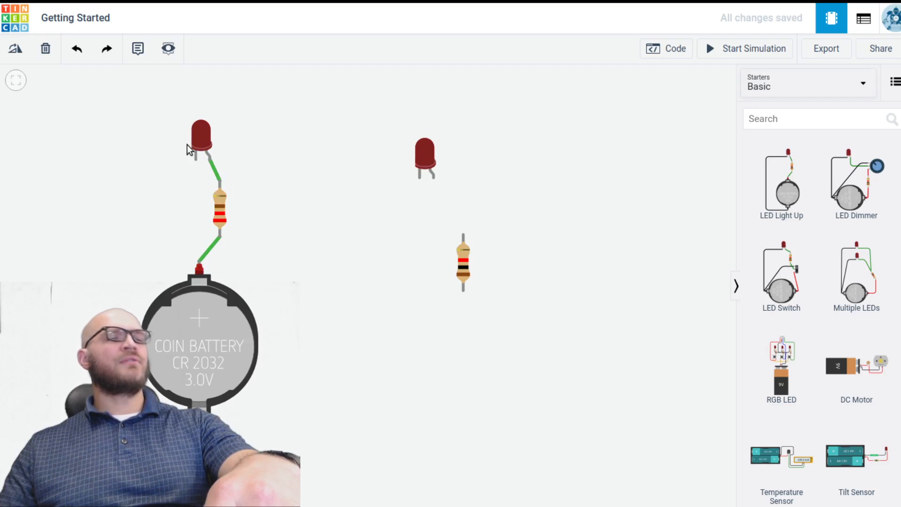
{"action": "left_click", "coordinate": [717, 54]}
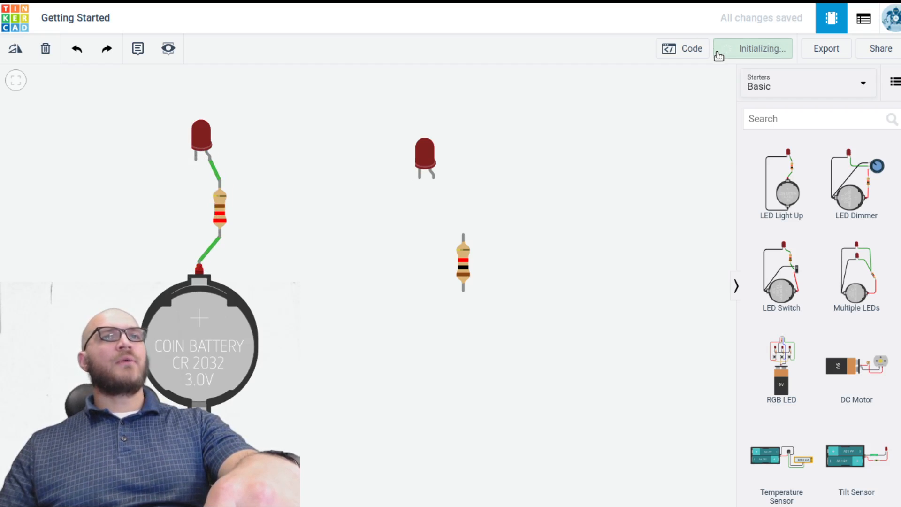
{"action": "left_click", "coordinate": [718, 55]}
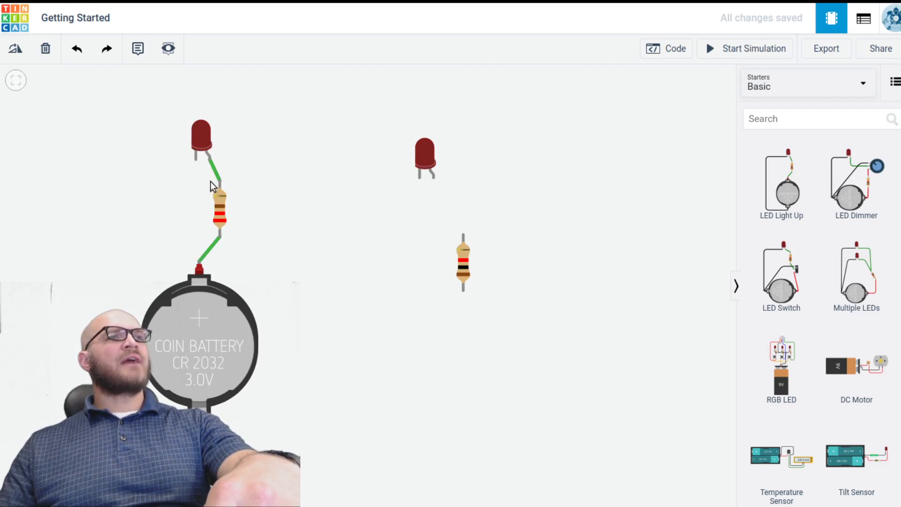
Draw a wire from the LED's free leg around the outside to the coin battery's negative terminal and color it black
{"action": "left_click", "coordinate": [194, 160]}
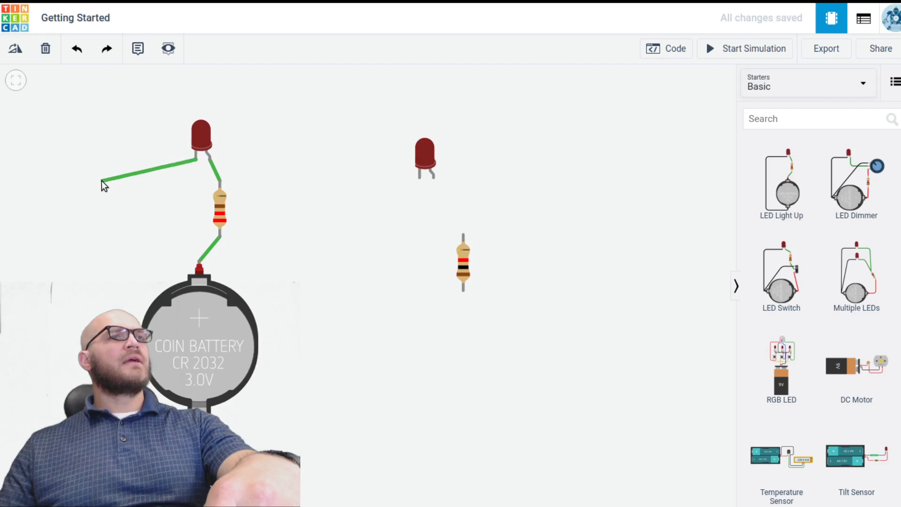
{"action": "left_click", "coordinate": [83, 159]}
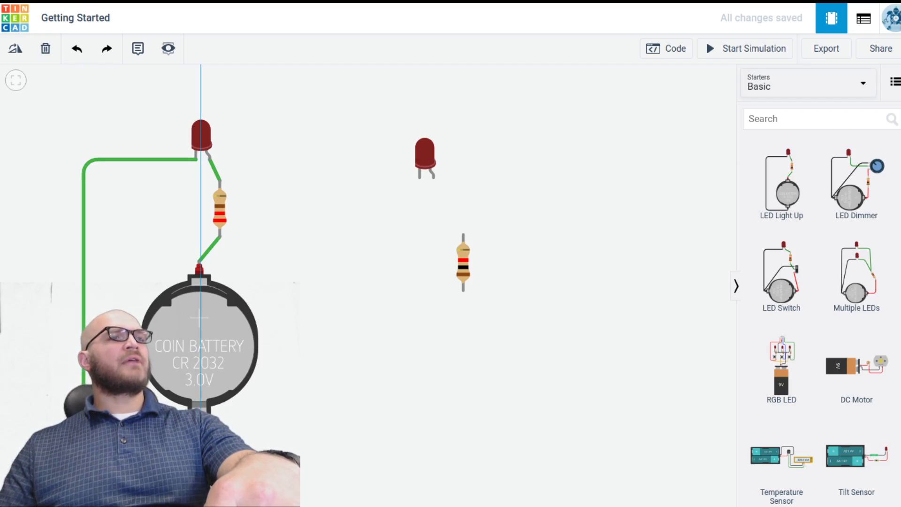
{"action": "left_click", "coordinate": [199, 427]}
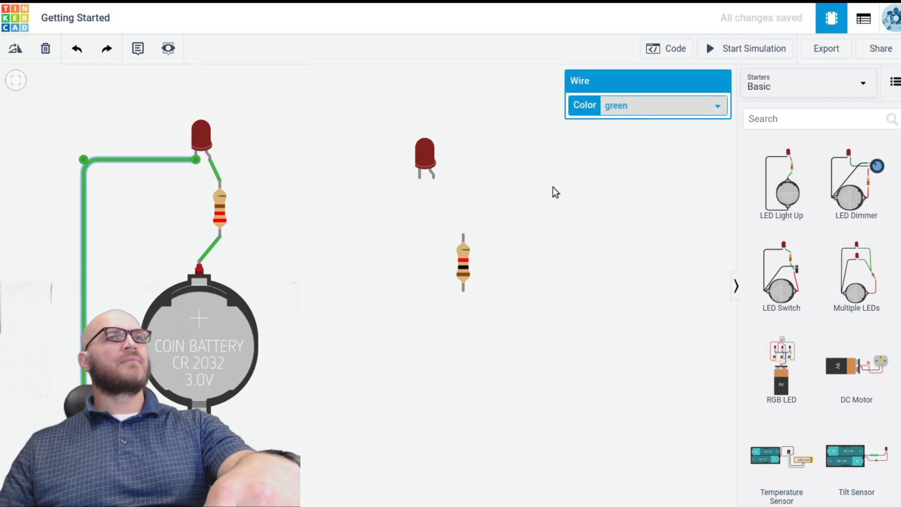
{"action": "left_click", "coordinate": [619, 106]}
{"action": "left_click", "coordinate": [614, 119]}
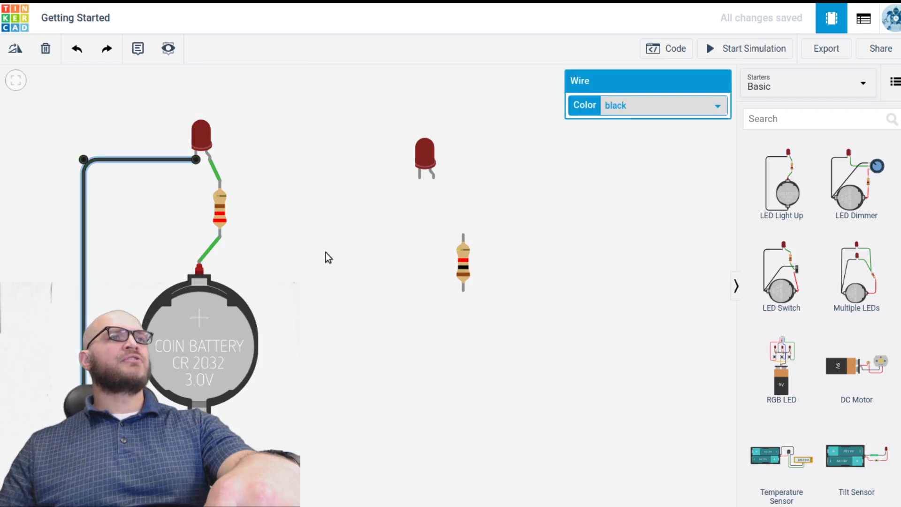
{"action": "left_click", "coordinate": [327, 257]}
Start the simulation and change the color of the circuit's LED to Green
{"action": "left_click", "coordinate": [777, 49]}
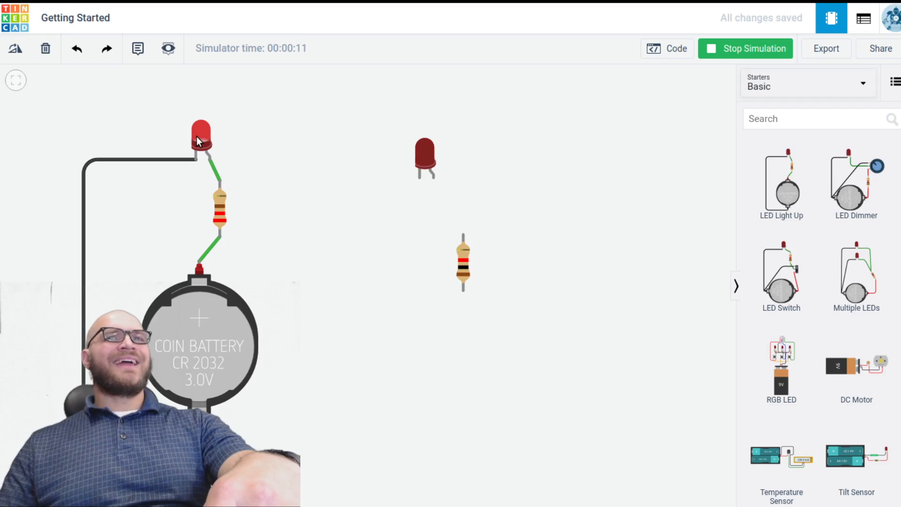
{"action": "left_click", "coordinate": [223, 219]}
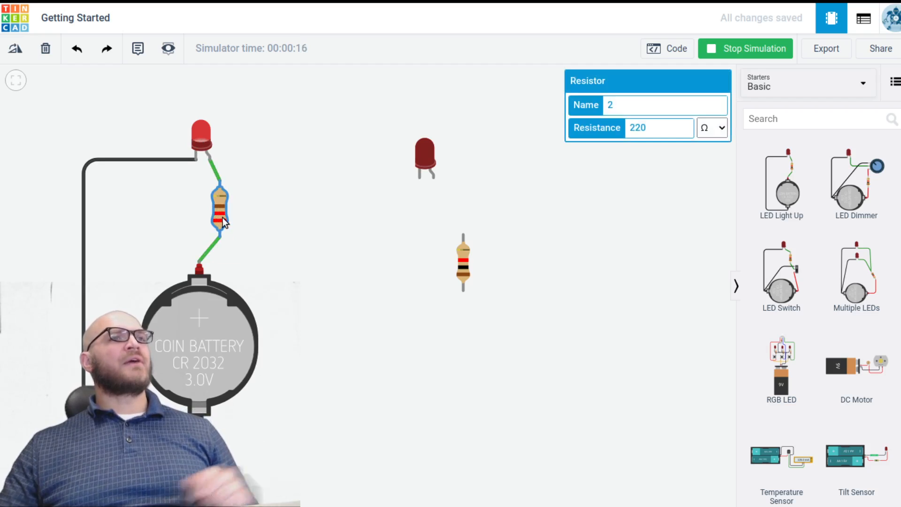
{"action": "left_click", "coordinate": [204, 134]}
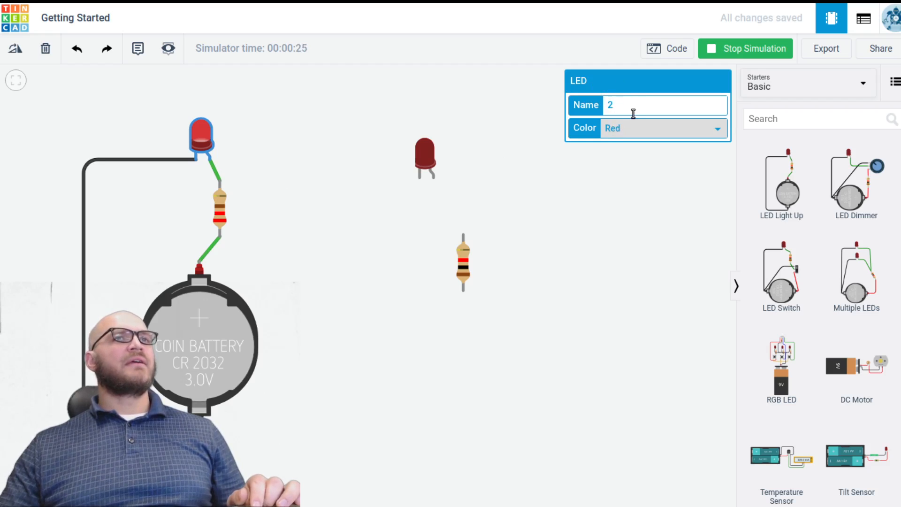
{"action": "left_click", "coordinate": [629, 133]}
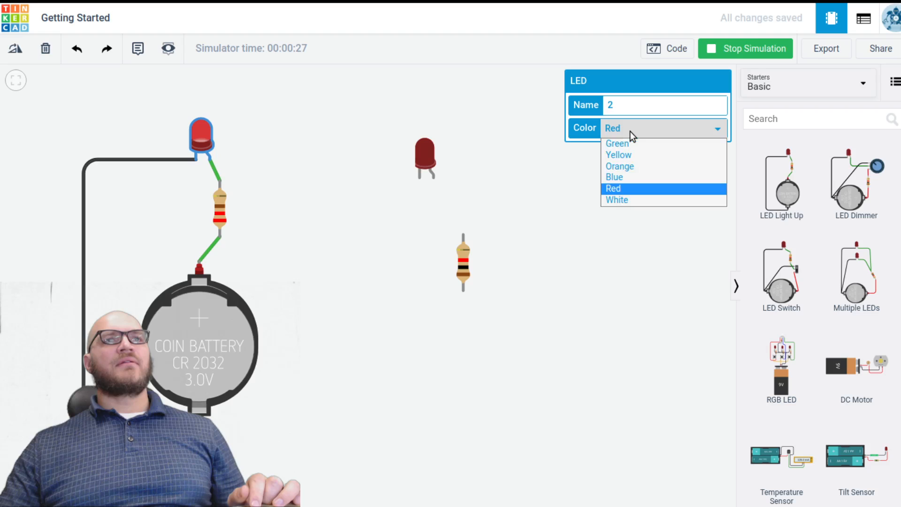
{"action": "left_click", "coordinate": [629, 143]}
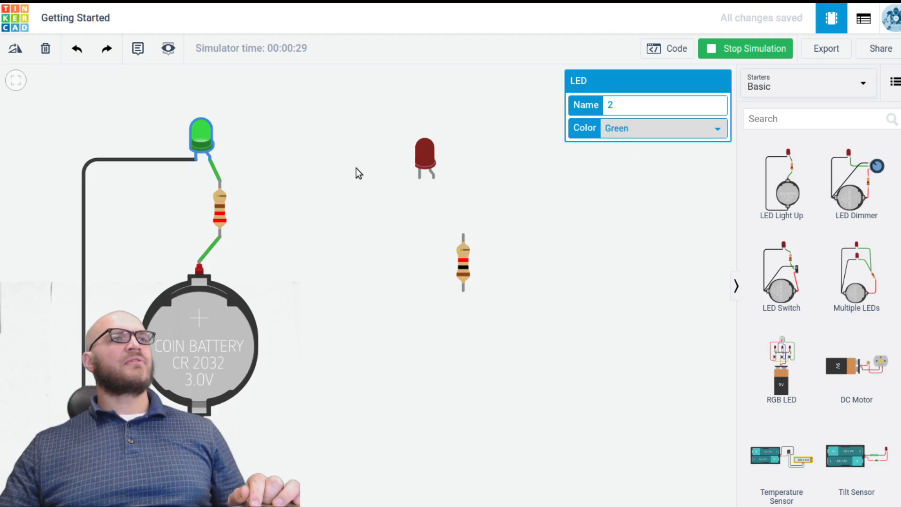
Set the resistance of the circuit's resistor to 2200 Ω and restart the simulation
{"action": "left_click", "coordinate": [220, 214]}
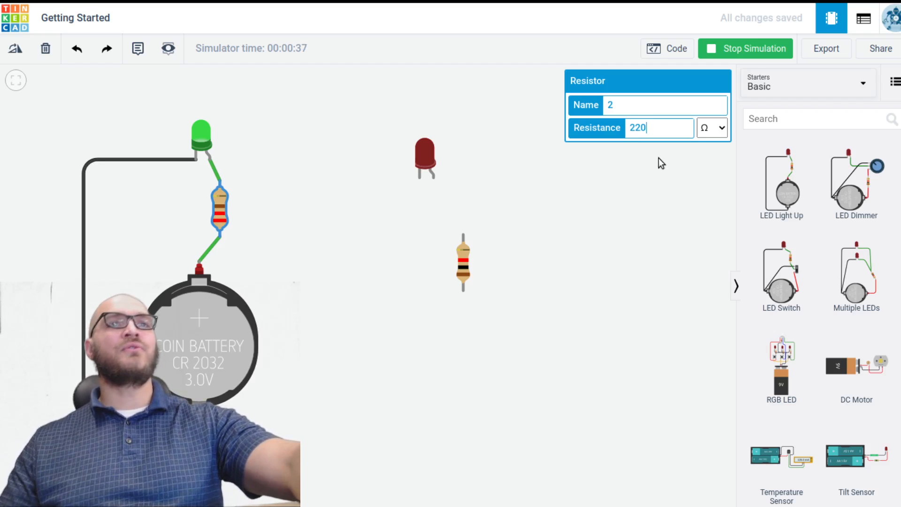
{"action": "type", "text": "0"}
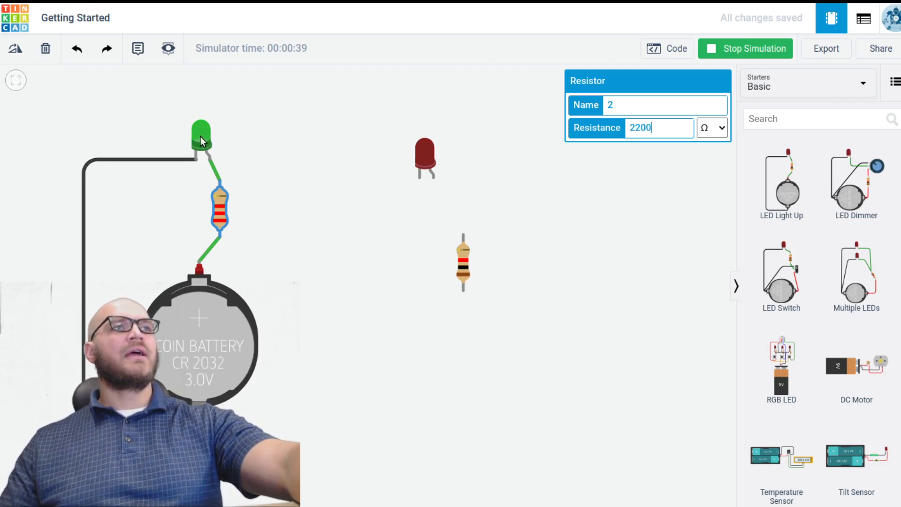
{"action": "left_click", "coordinate": [738, 52]}
{"action": "left_click", "coordinate": [738, 52]}
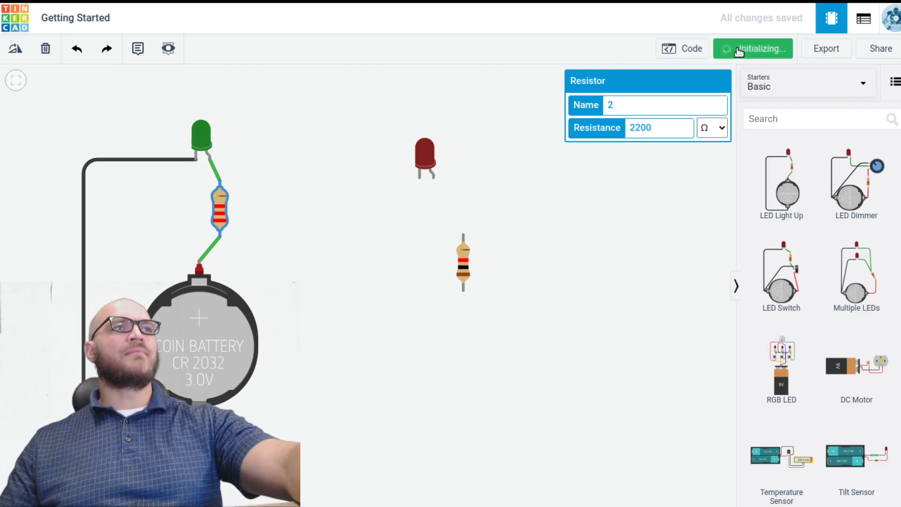
Try a resistance of 5200 Ω and a resistance of 100 Ω for the circuit's resistor while the simulation runs
{"action": "left_click", "coordinate": [664, 130]}
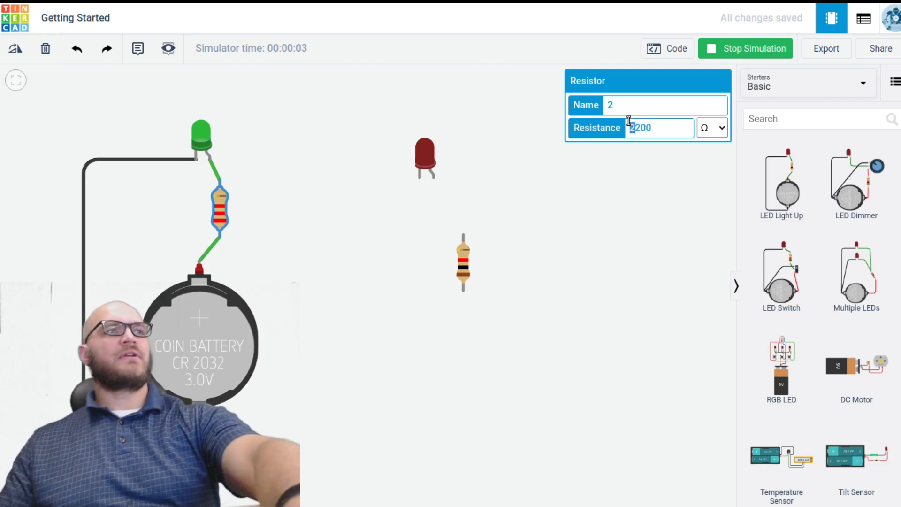
{"action": "type", "text": "5"}
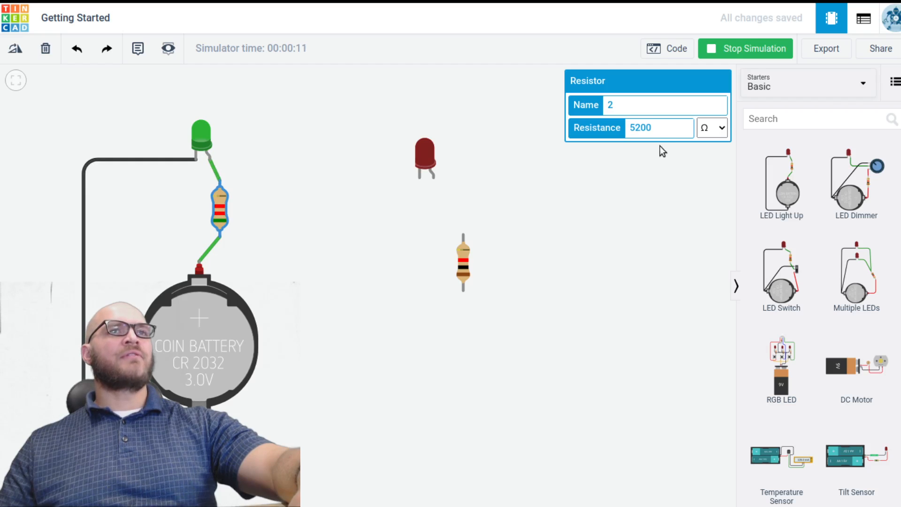
{"action": "left_click_drag", "start_coordinate": [664, 128], "coordinate": [613, 132]}
{"action": "type", "text": "1"}
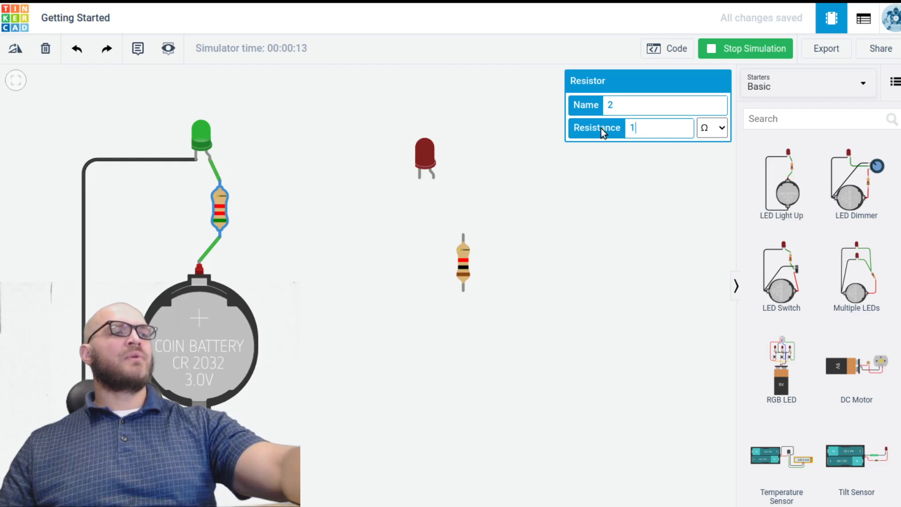
{"action": "type", "text": "00"}
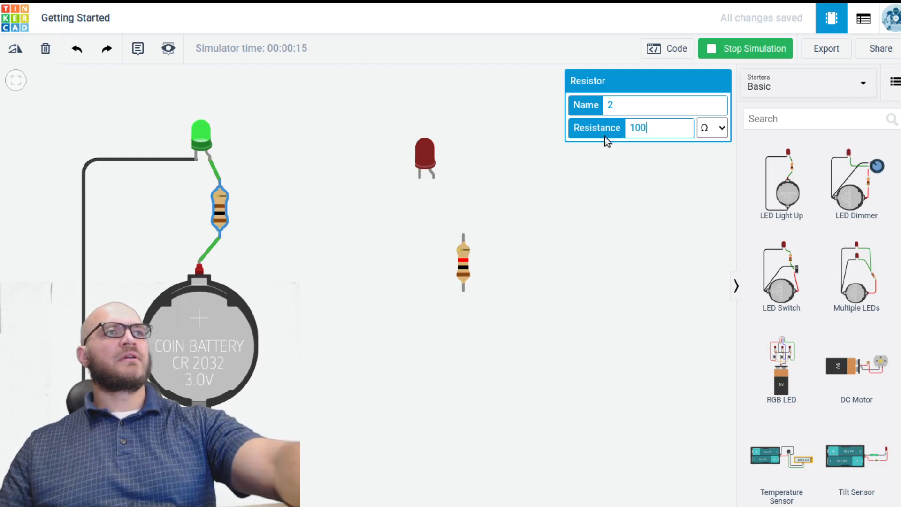
{"action": "left_click", "coordinate": [467, 199]}
Lower the circuit's resistor to 10 Ω and read the warning on the green LED
{"action": "left_click_drag", "start_coordinate": [212, 170], "coordinate": [224, 196]}
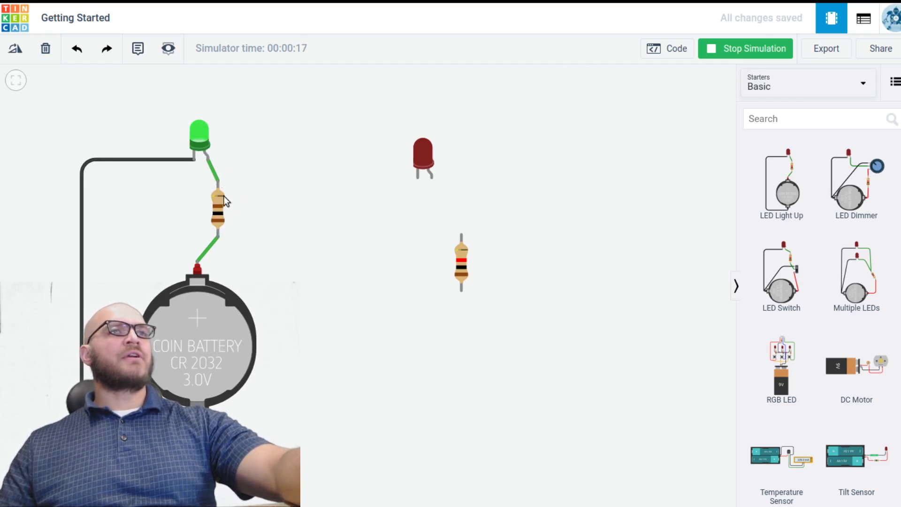
{"action": "left_click", "coordinate": [224, 209]}
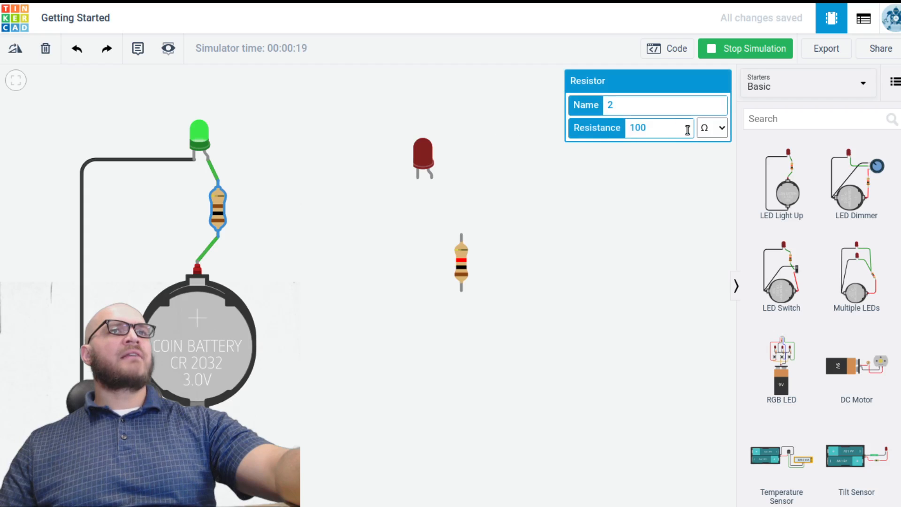
{"action": "key", "text": "BackSpace"}
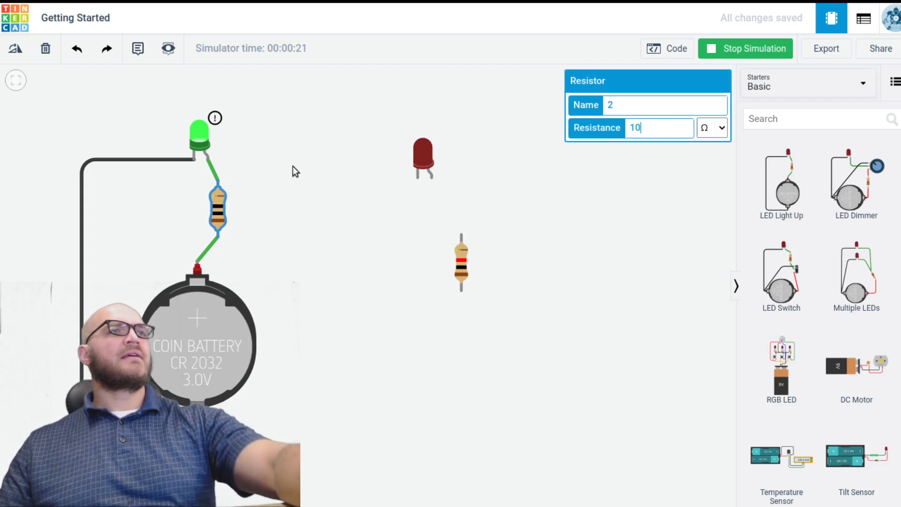
{"action": "left_click", "coordinate": [287, 168]}
{"action": "mouse_move", "coordinate": [215, 120]}
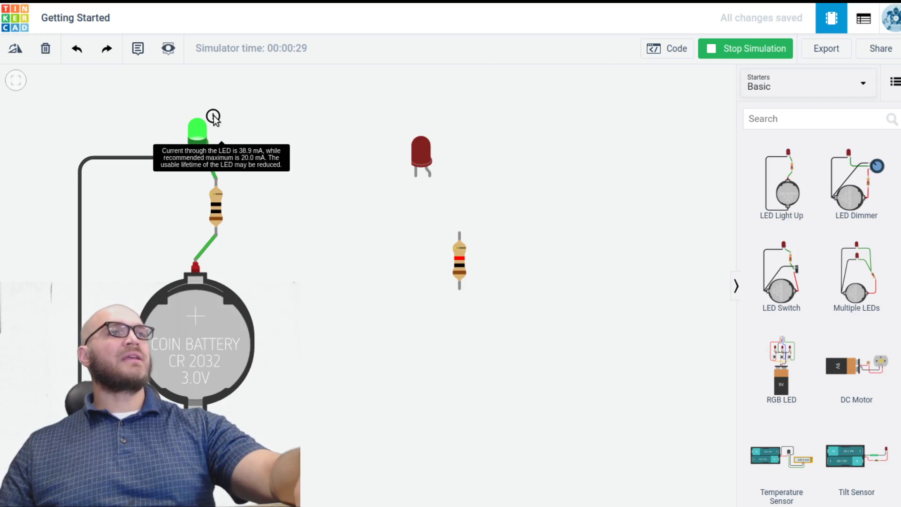
{"action": "mouse_move", "coordinate": [194, 147]}
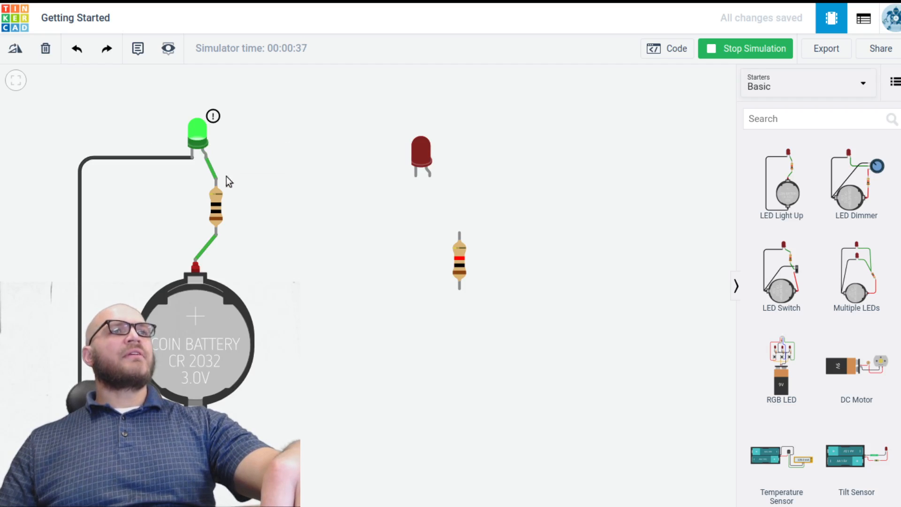
Set the resistance of the resistor in the green LED circuit to 220 Ω
{"action": "left_click", "coordinate": [223, 317]}
{"action": "left_click", "coordinate": [345, 290]}
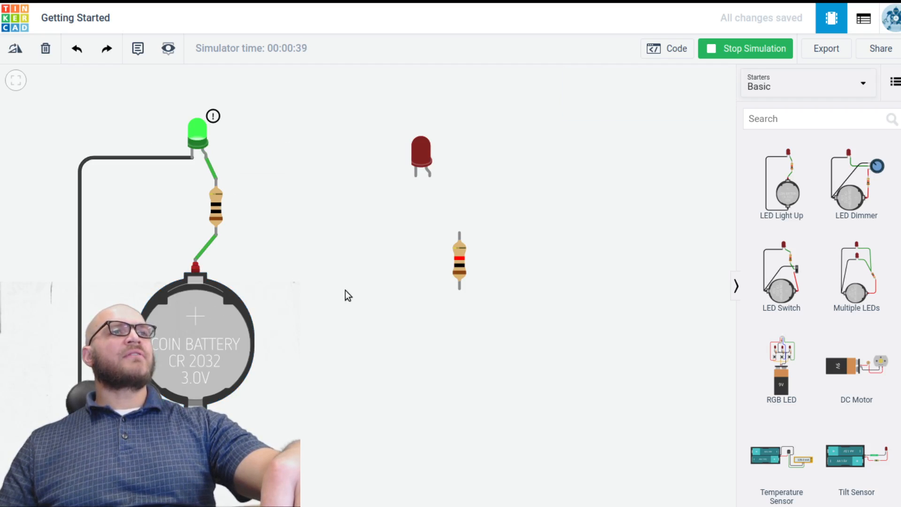
{"action": "left_click_drag", "start_coordinate": [345, 290], "coordinate": [560, 267]}
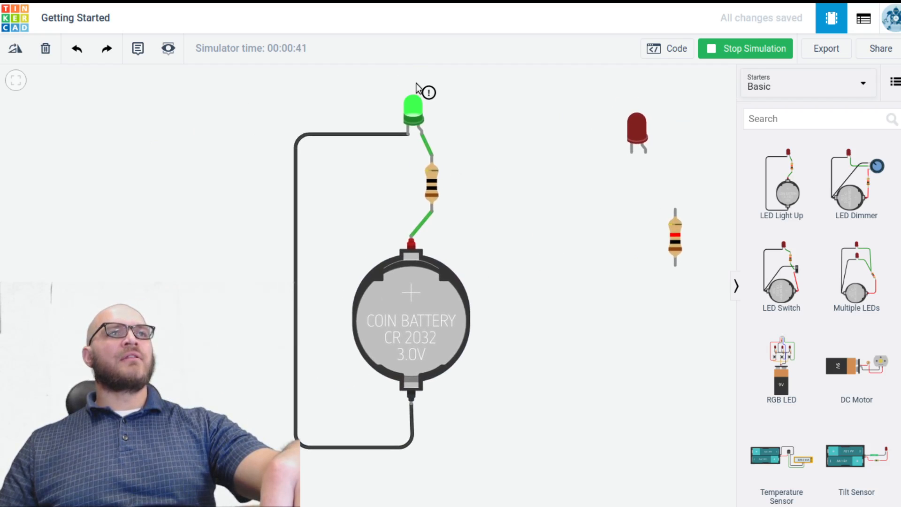
{"action": "left_click", "coordinate": [434, 184]}
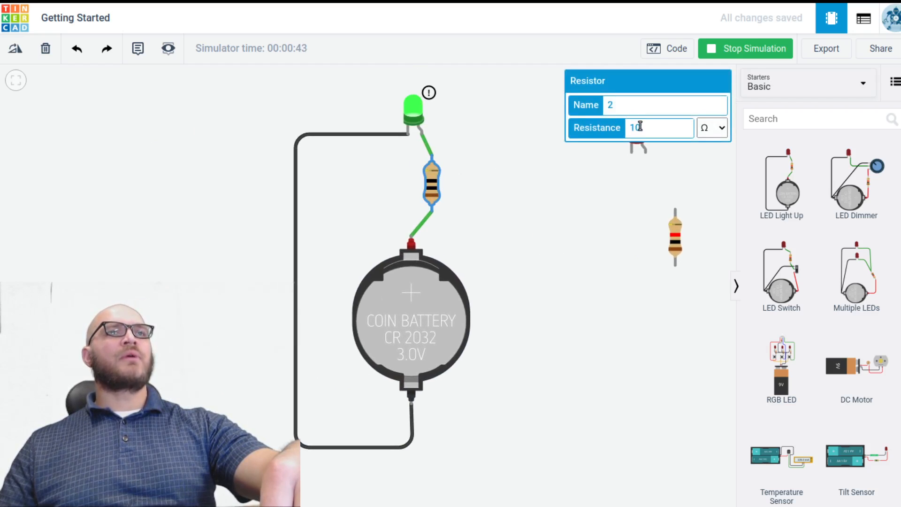
{"action": "left_click_drag", "start_coordinate": [641, 127], "coordinate": [610, 127]}
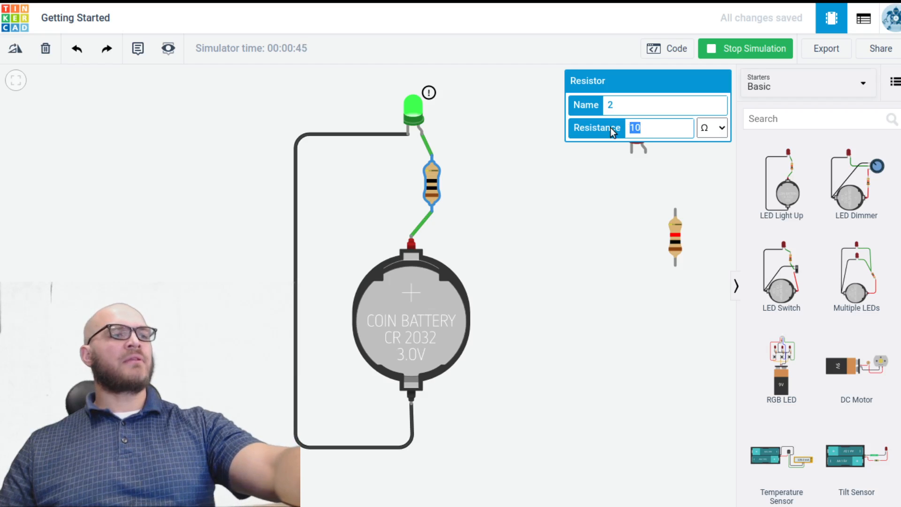
{"action": "type", "text": "220"}
{"action": "left_click", "coordinate": [631, 199]}
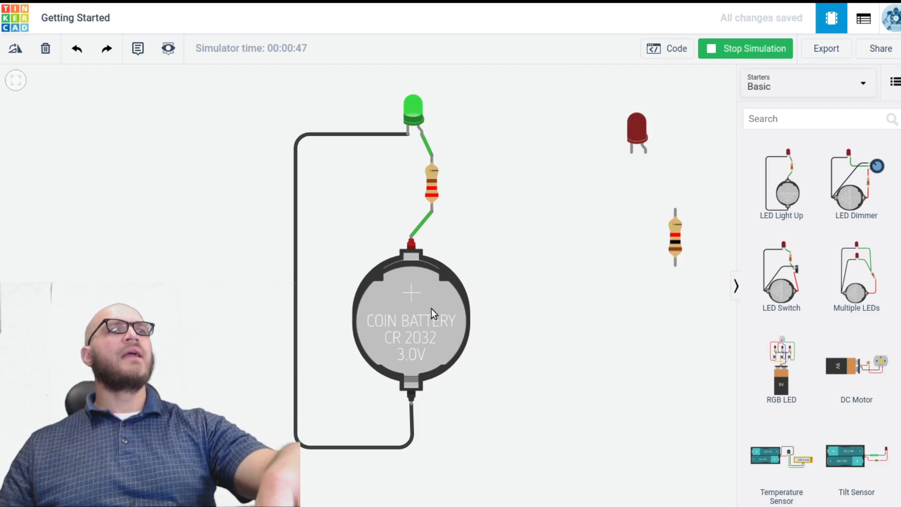
Inspect the coin battery and the unconnected resistor beside the circuit
{"action": "left_click", "coordinate": [415, 300]}
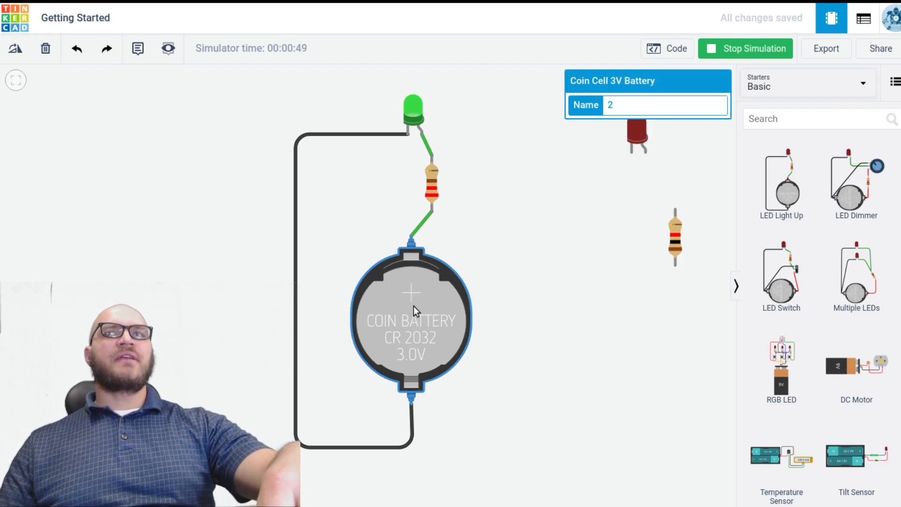
{"action": "left_click", "coordinate": [499, 287]}
{"action": "left_click", "coordinate": [434, 311]}
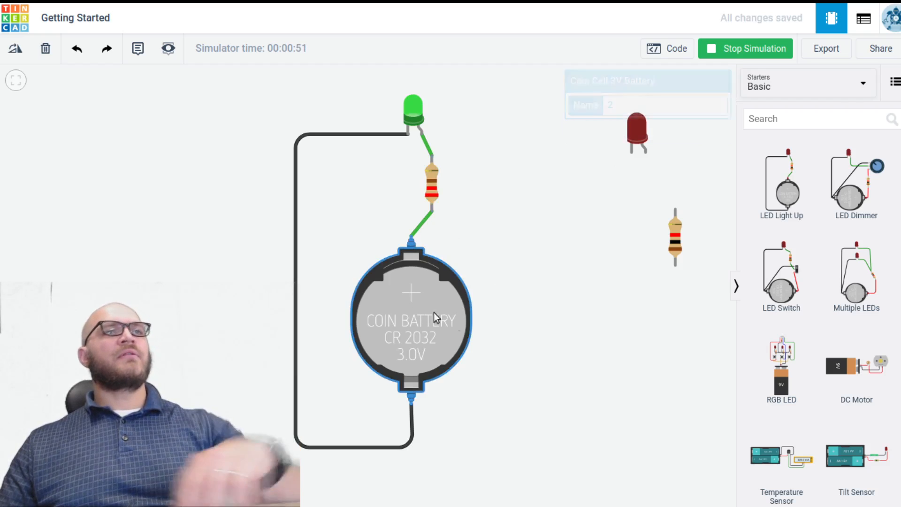
{"action": "left_click", "coordinate": [546, 310]}
{"action": "left_click_drag", "start_coordinate": [552, 311], "coordinate": [407, 289]}
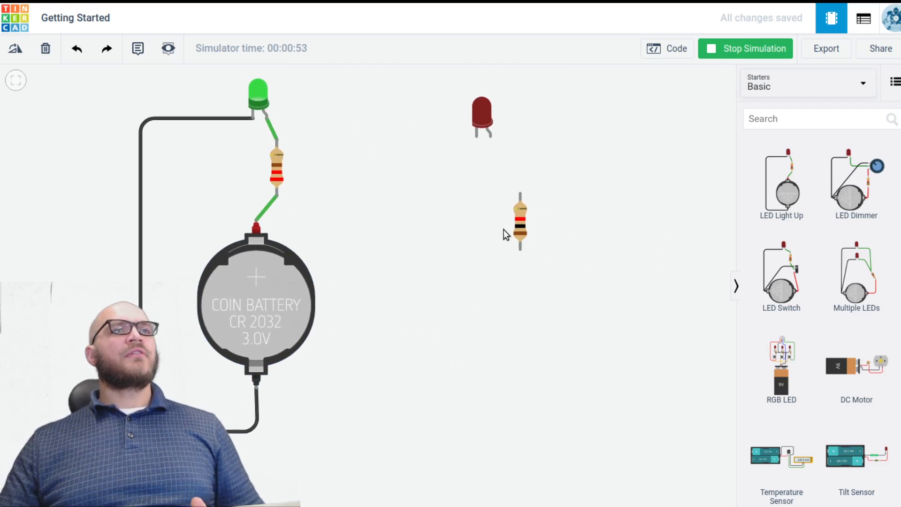
{"action": "left_click", "coordinate": [521, 235]}
{"action": "left_click", "coordinate": [573, 214]}
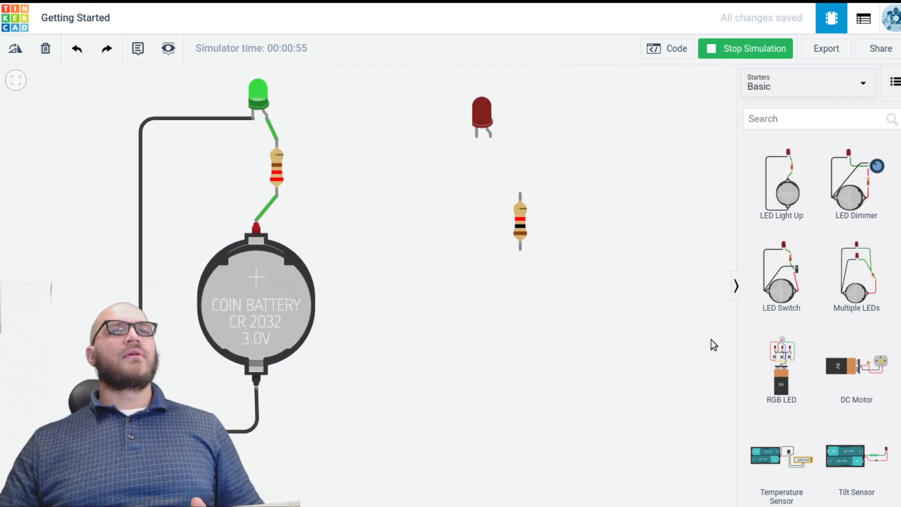
Stop the simulation and place a 1.5V Battery from the basic components between the coin battery and the loose resistor
{"action": "left_click", "coordinate": [784, 85]}
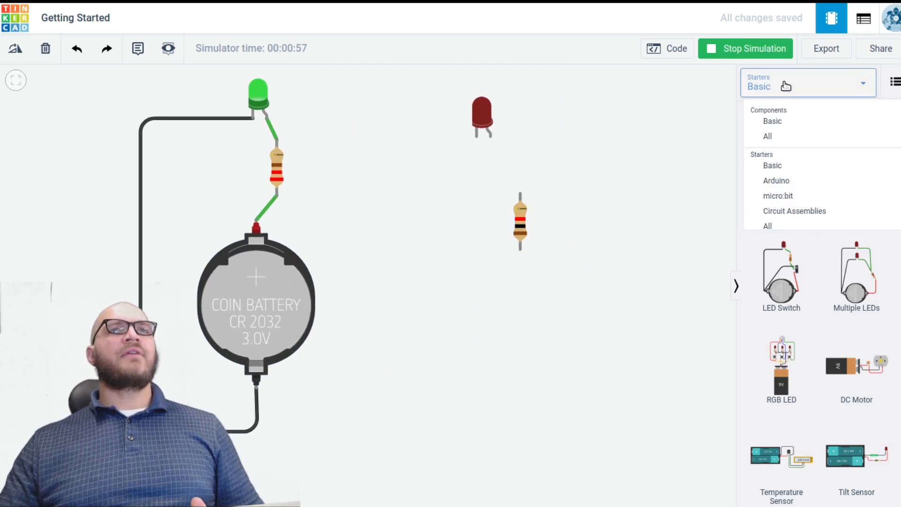
{"action": "left_click", "coordinate": [766, 123]}
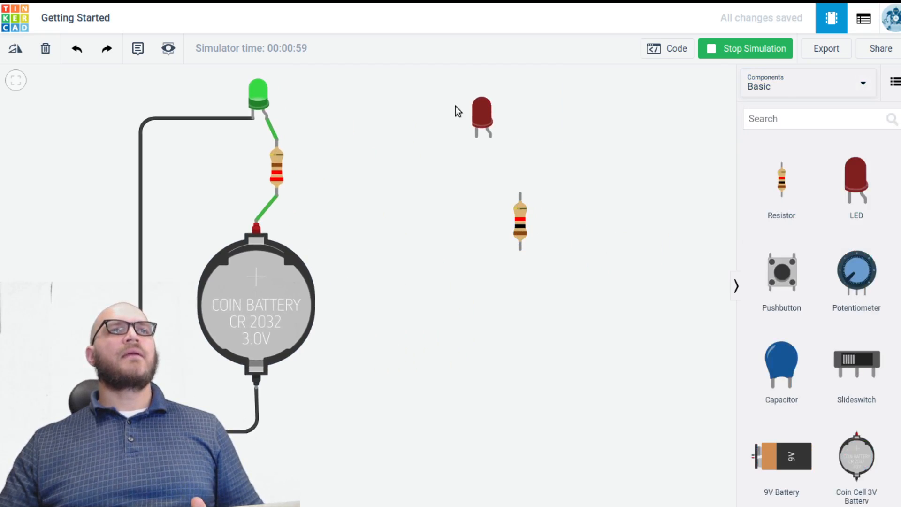
{"action": "left_click", "coordinate": [746, 49]}
{"action": "scroll", "coordinate": [801, 261], "scroll_direction": "down", "scroll_amount": 4}
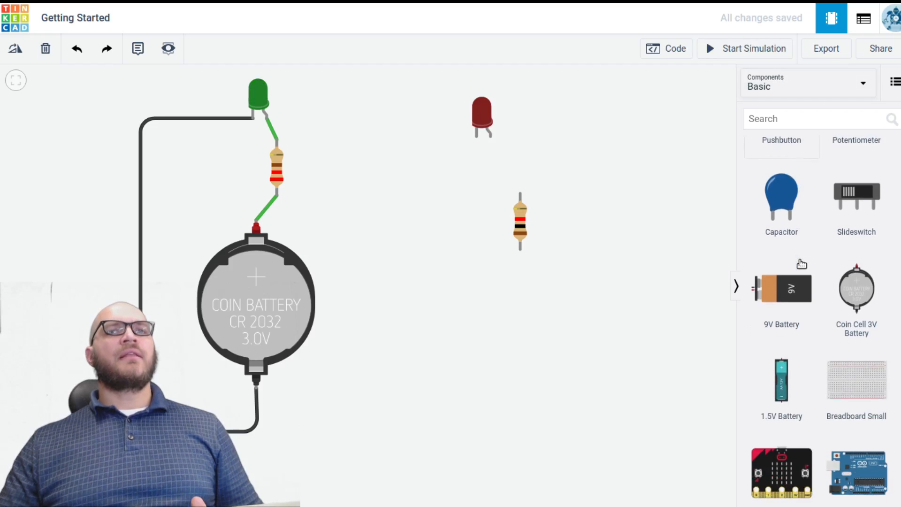
{"action": "scroll", "coordinate": [786, 306], "scroll_direction": "down", "scroll_amount": 1}
{"action": "left_click_drag", "start_coordinate": [779, 355], "coordinate": [406, 292]}
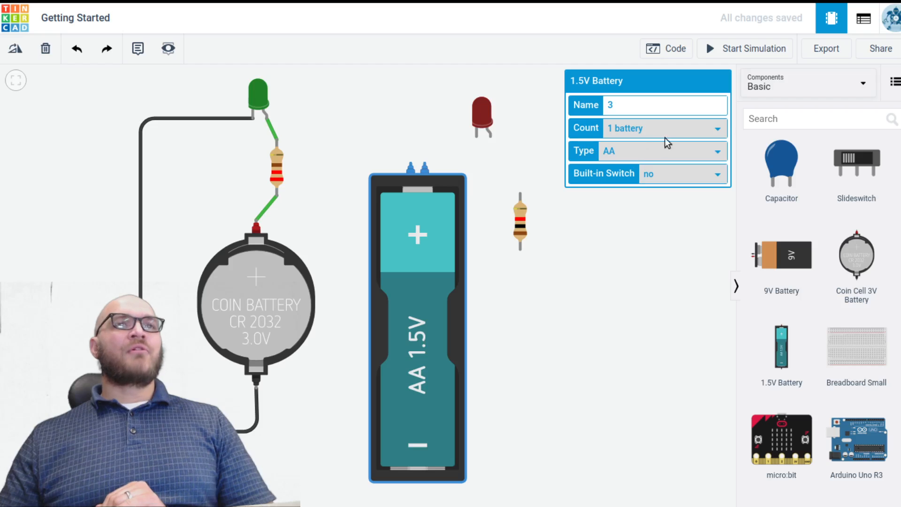
Set the 1.5V battery's count to 4 batteries and move the pack down below the unconnected resistor
{"action": "left_click", "coordinate": [718, 132]}
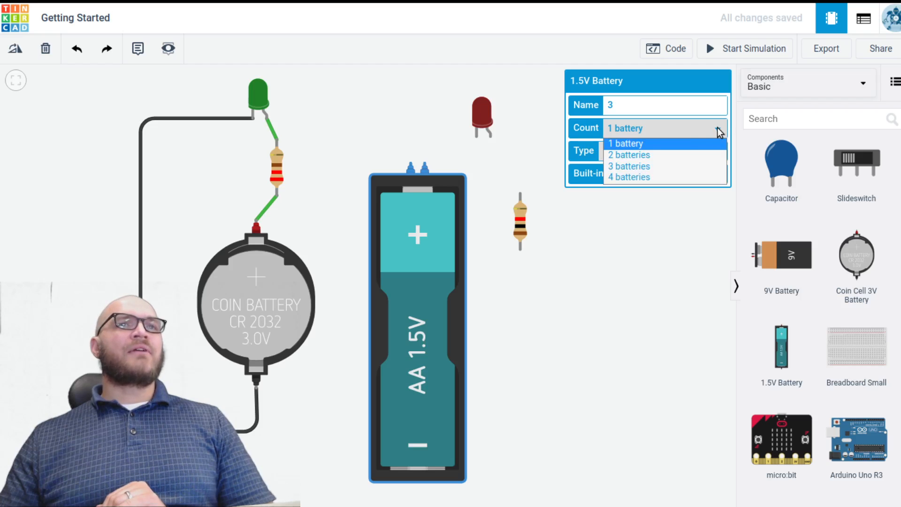
{"action": "left_click", "coordinate": [684, 153]}
{"action": "left_click_drag", "start_coordinate": [435, 254], "coordinate": [488, 353]}
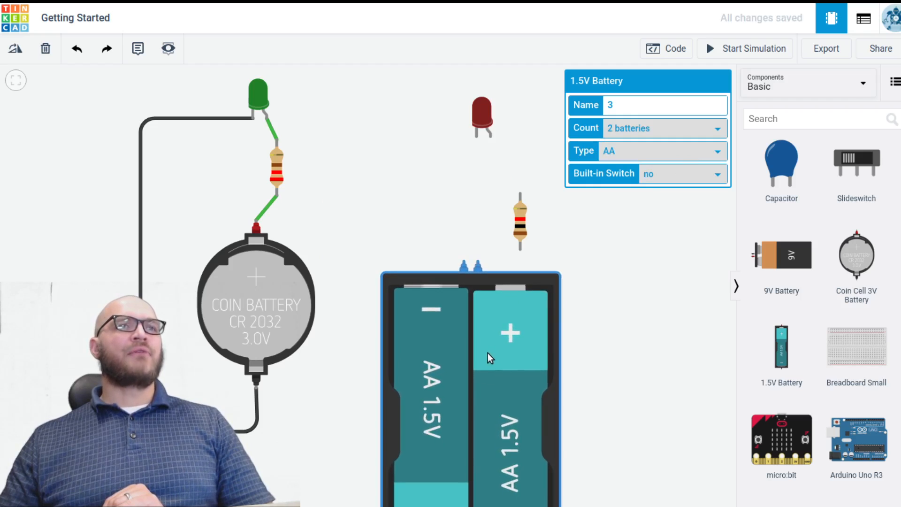
{"action": "left_click", "coordinate": [706, 129]}
{"action": "left_click", "coordinate": [684, 174]}
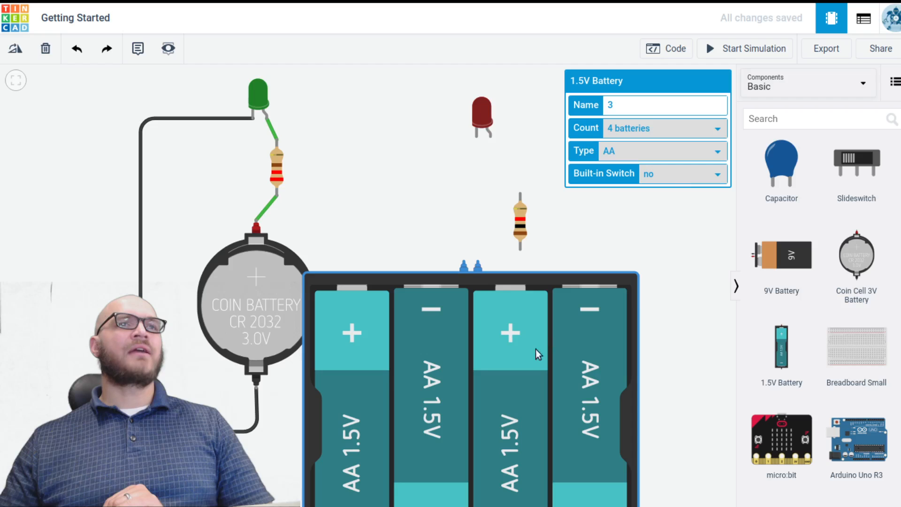
{"action": "left_click_drag", "start_coordinate": [536, 348], "coordinate": [514, 320]}
{"action": "left_click_drag", "start_coordinate": [504, 371], "coordinate": [480, 446]}
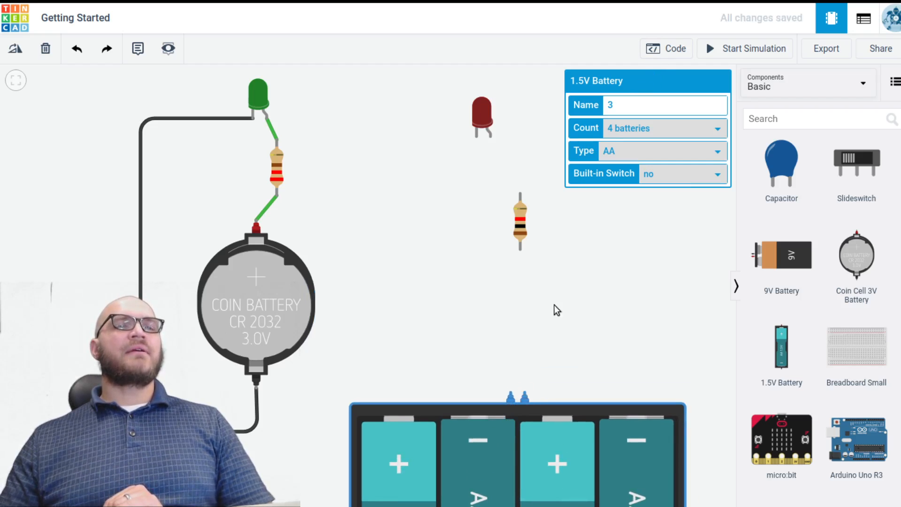
Connect the loose resistor's lower lead to the battery pack's positive terminal and its upper lead to the red LED's anode with red wires
{"action": "left_click", "coordinate": [520, 250]}
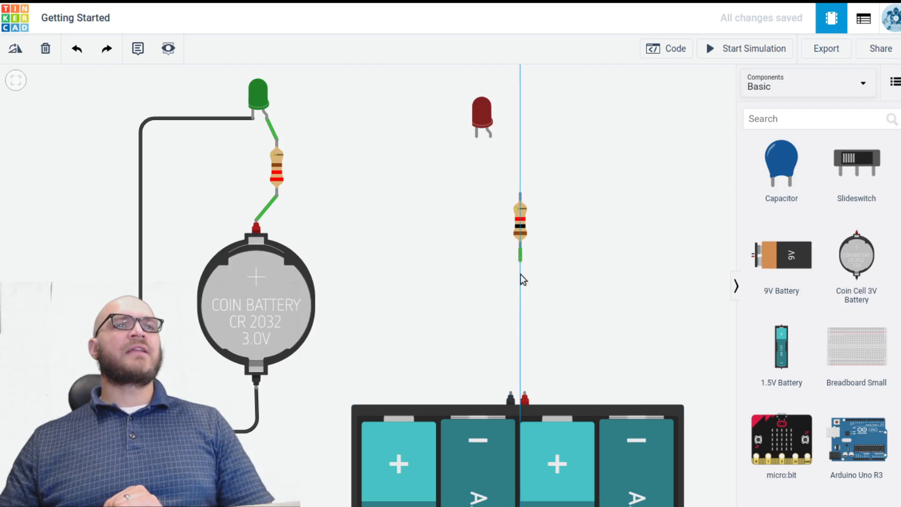
{"action": "left_click", "coordinate": [525, 392]}
{"action": "left_click", "coordinate": [644, 107]}
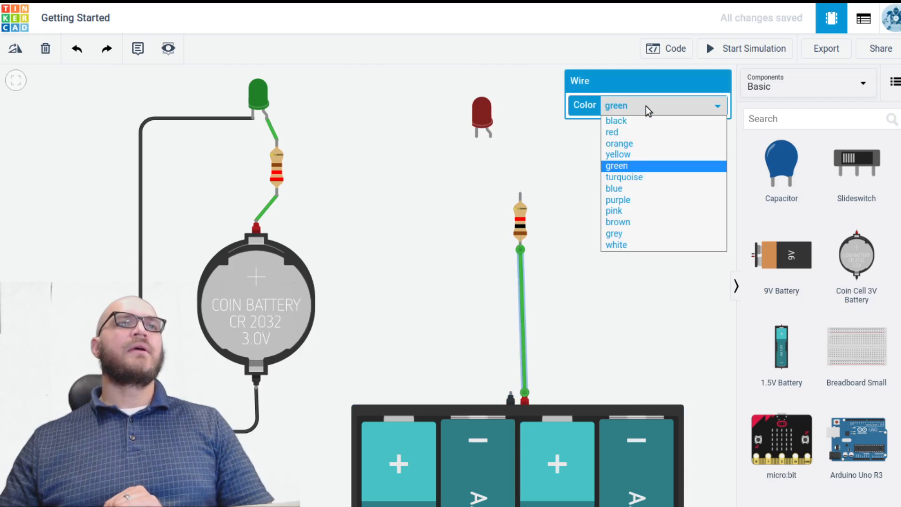
{"action": "left_click", "coordinate": [636, 134]}
{"action": "left_click", "coordinate": [521, 192]}
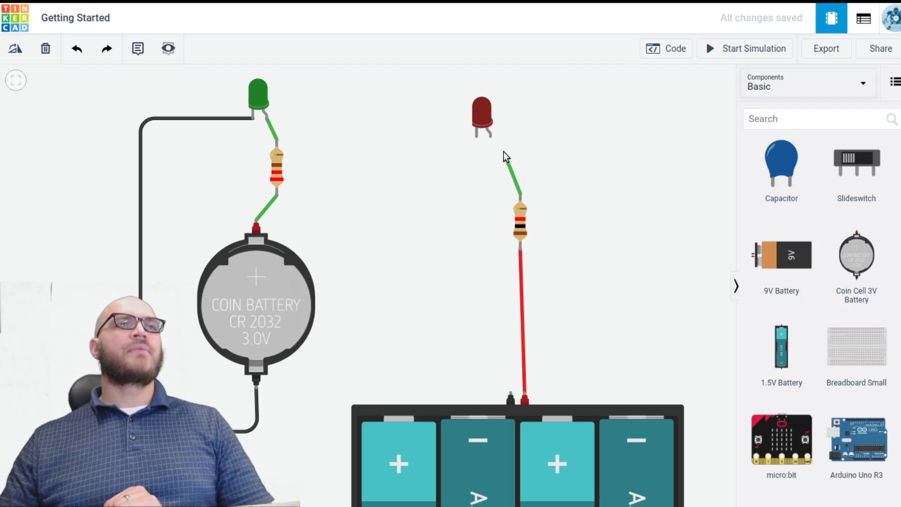
{"action": "left_click", "coordinate": [491, 137]}
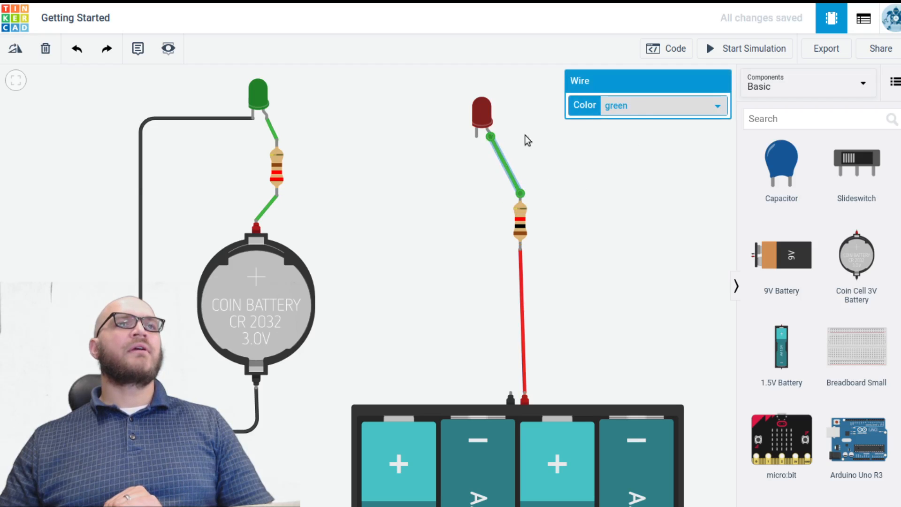
{"action": "left_click", "coordinate": [643, 107]}
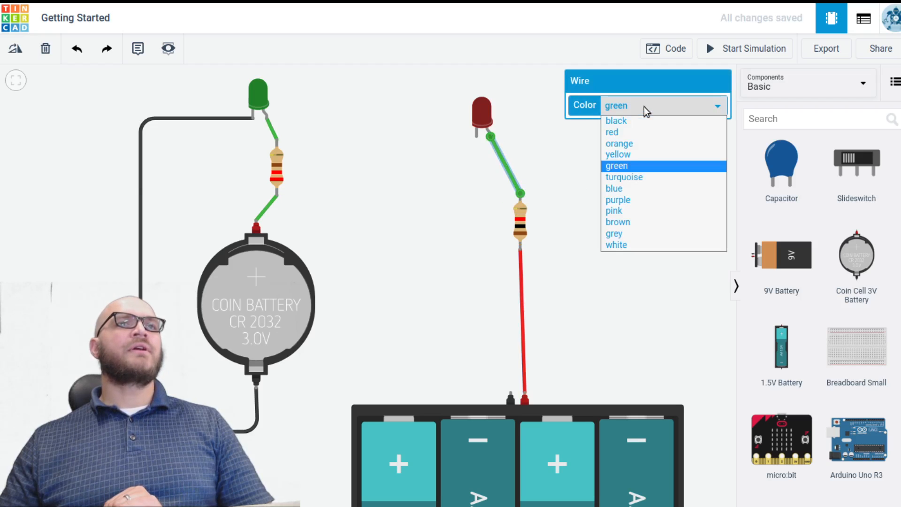
Connect the red LED's cathode to the battery pack's negative terminal with a black wire and run the simulation
{"action": "left_click", "coordinate": [475, 137]}
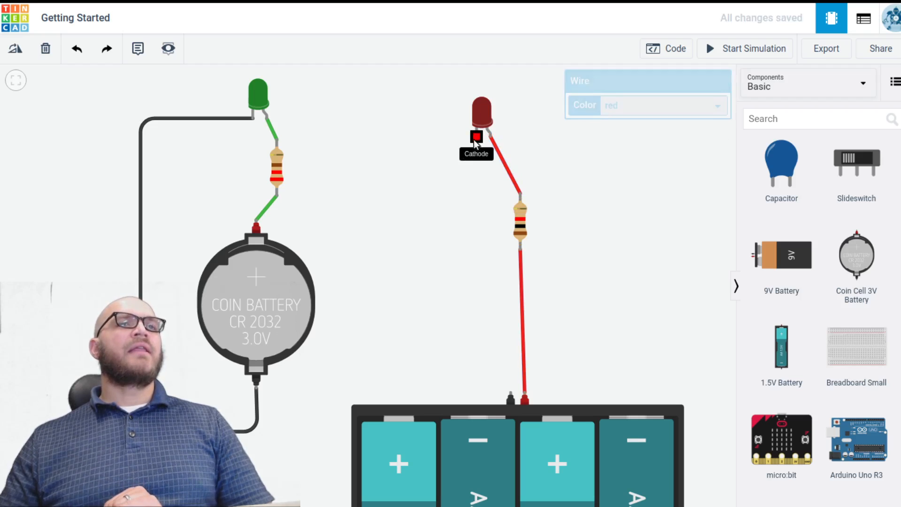
{"action": "left_click", "coordinate": [510, 394]}
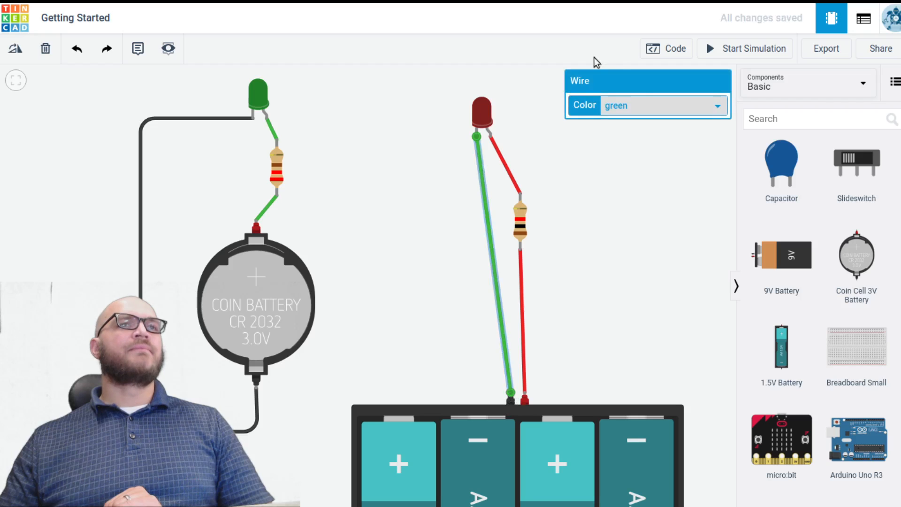
{"action": "left_click", "coordinate": [629, 105]}
{"action": "left_click", "coordinate": [622, 121]}
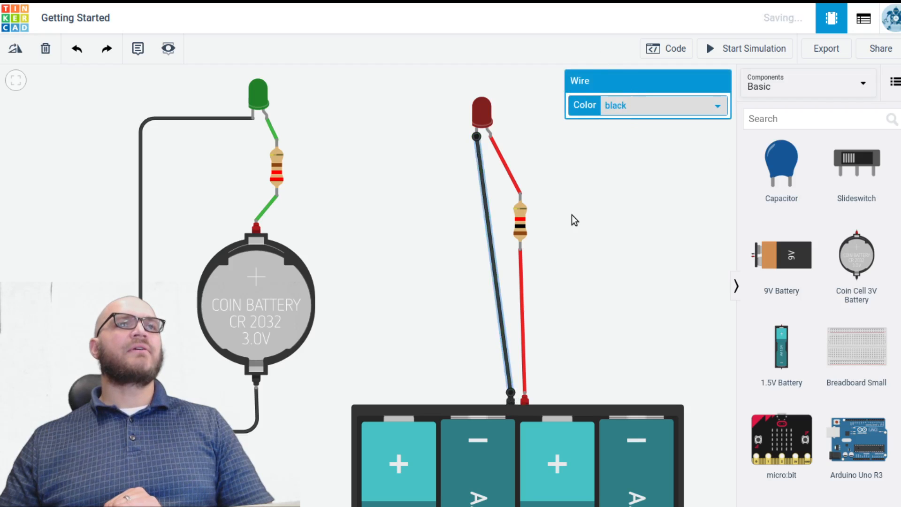
{"action": "left_click", "coordinate": [572, 218]}
{"action": "left_click", "coordinate": [765, 49]}
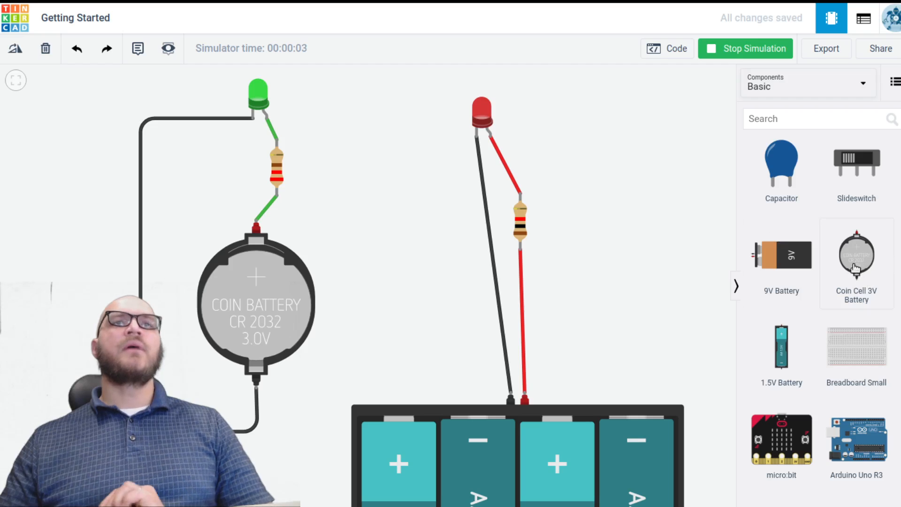
Place a slideswitch beside the red LED and delete the black wire between the LED and the battery pack
{"action": "left_click_drag", "start_coordinate": [850, 171], "coordinate": [458, 182]}
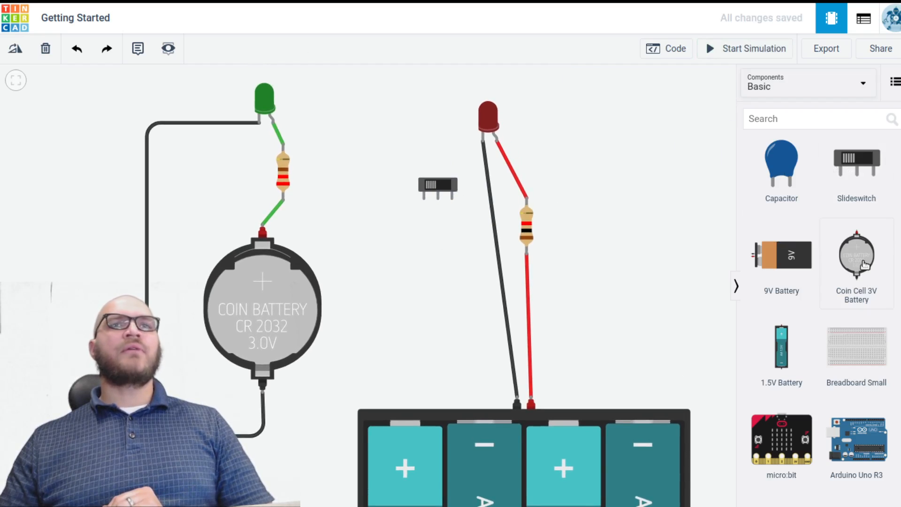
{"action": "left_click", "coordinate": [487, 202]}
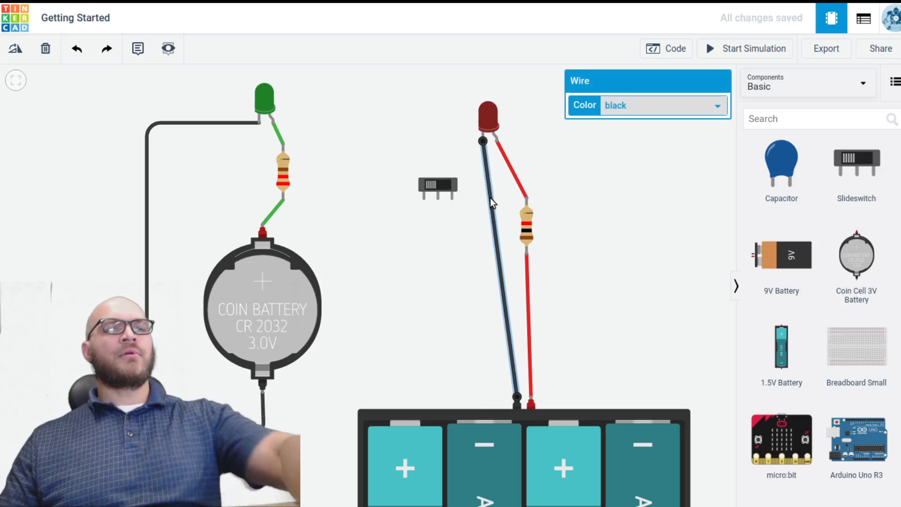
{"action": "key", "text": "Delete"}
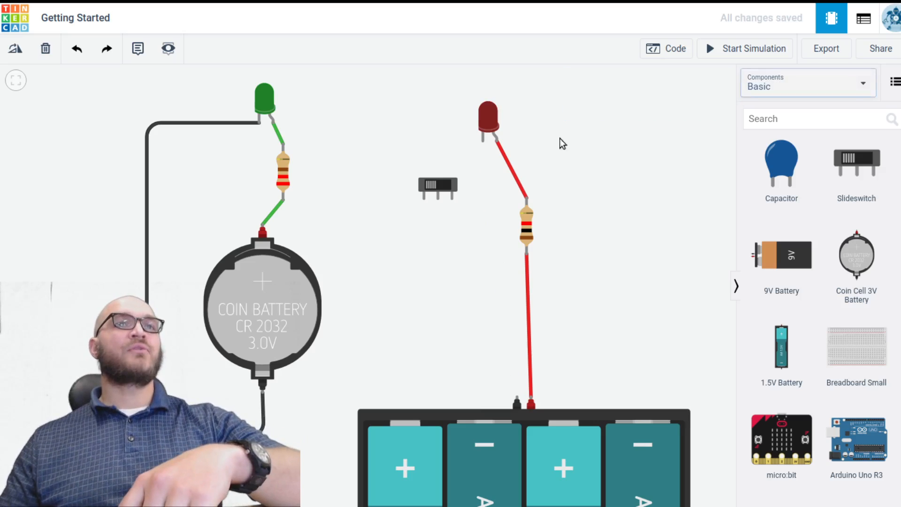
Route a black wire from the slideswitch's right-hand terminal, with two bends, up to the red LED's cathode
{"action": "left_click", "coordinate": [448, 200]}
{"action": "left_click", "coordinate": [453, 224]}
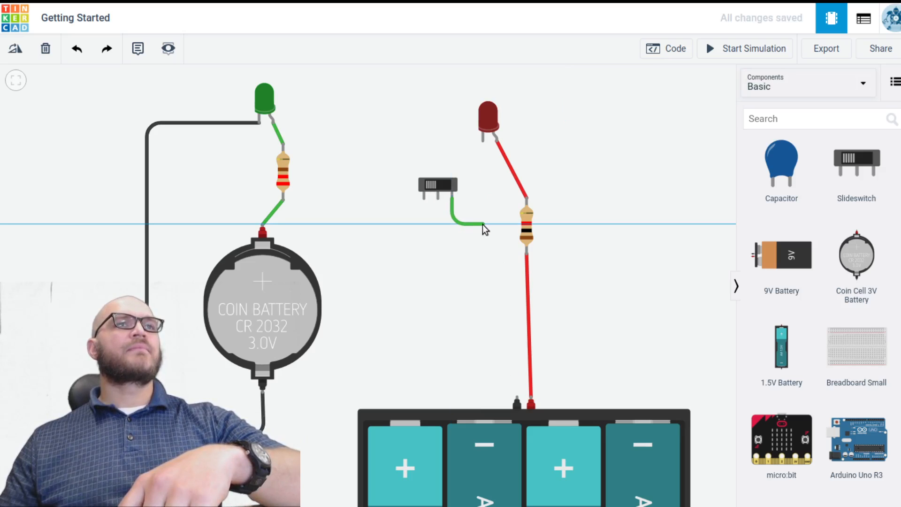
{"action": "left_click", "coordinate": [482, 225]}
{"action": "left_click", "coordinate": [483, 140]}
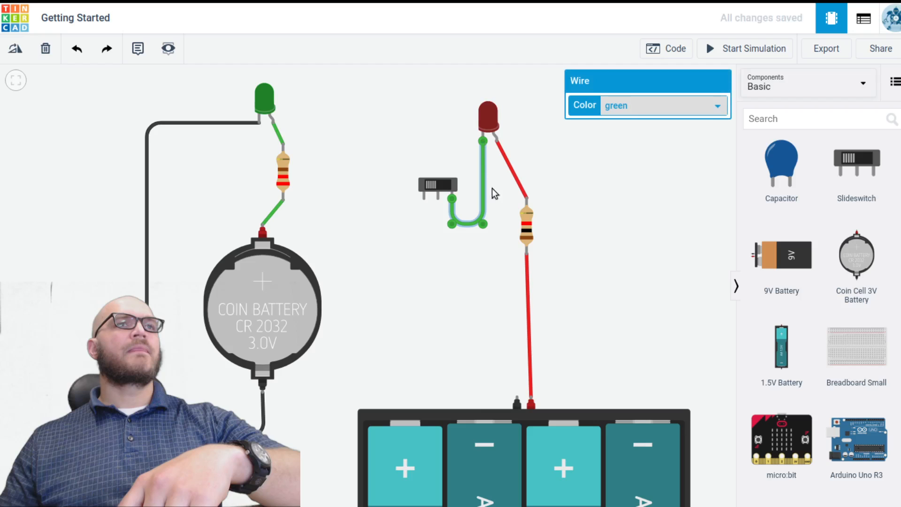
{"action": "left_click", "coordinate": [632, 111]}
{"action": "left_click", "coordinate": [624, 123]}
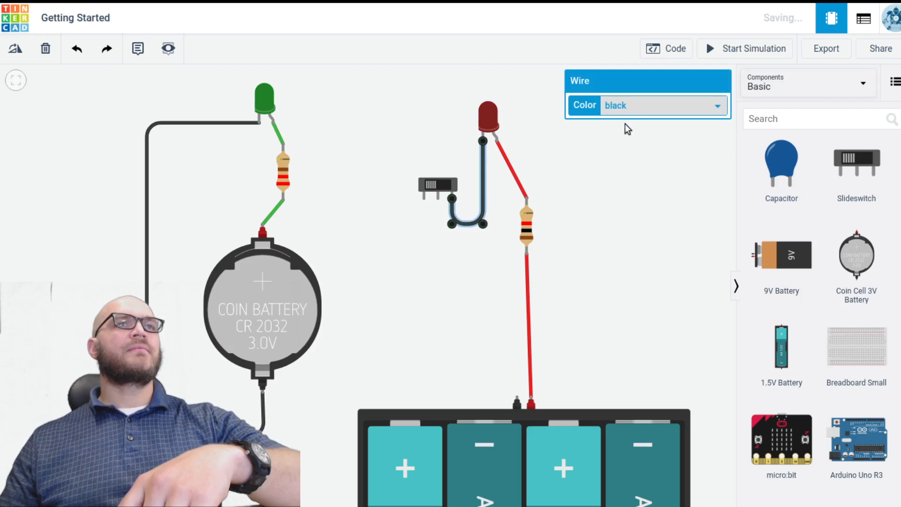
{"action": "left_click", "coordinate": [478, 270]}
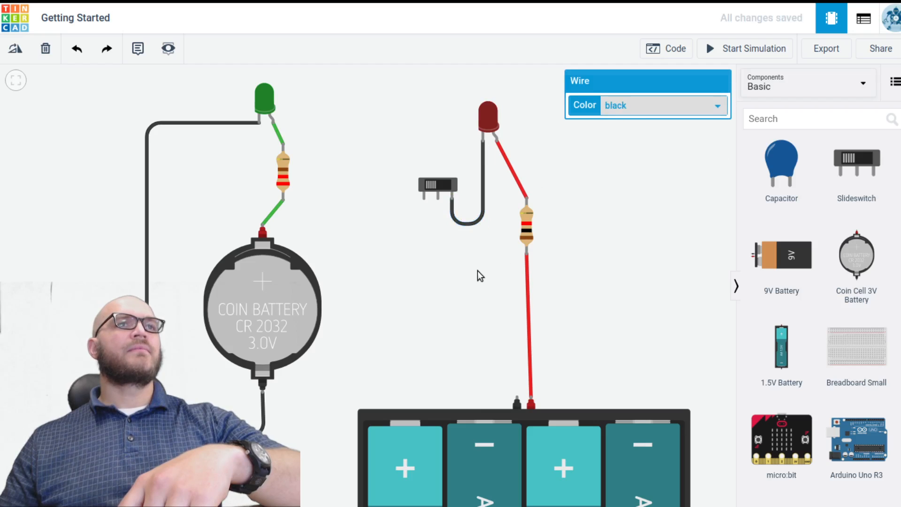
Route a black wire with two bends from the slideswitch's middle terminal to the battery pack's negative terminal
{"action": "left_click", "coordinate": [438, 197]}
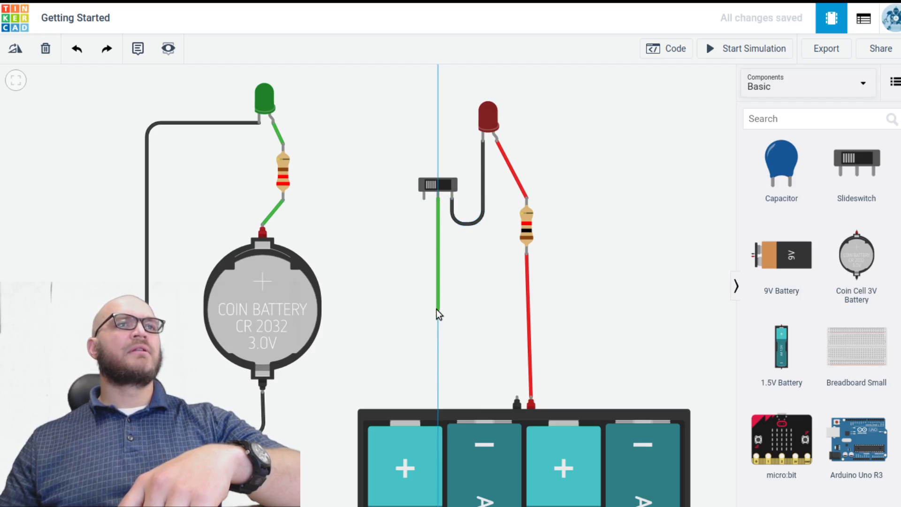
{"action": "left_click", "coordinate": [436, 308]}
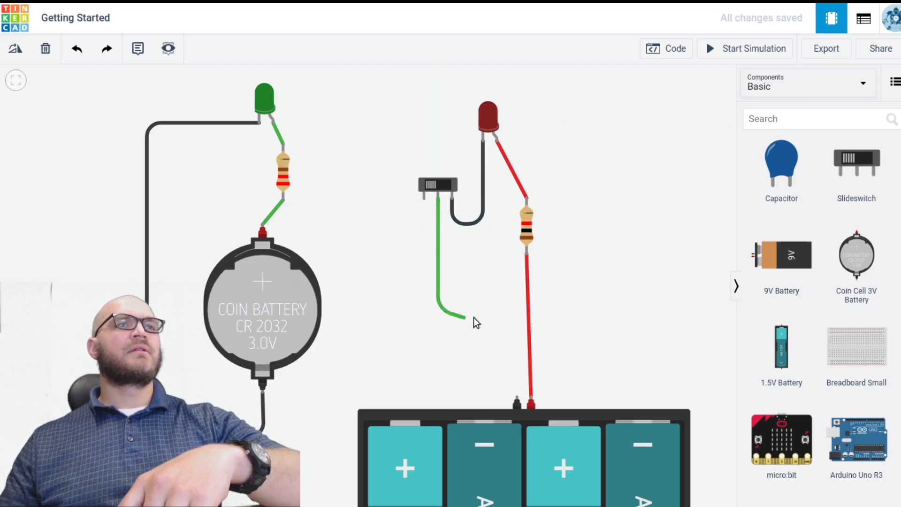
{"action": "left_click", "coordinate": [514, 309]}
{"action": "left_click", "coordinate": [517, 402]}
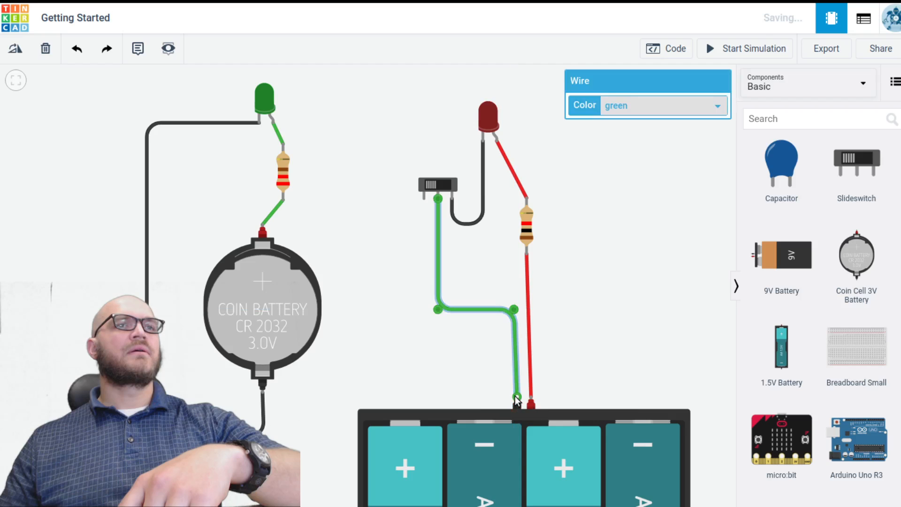
{"action": "left_click", "coordinate": [478, 368]}
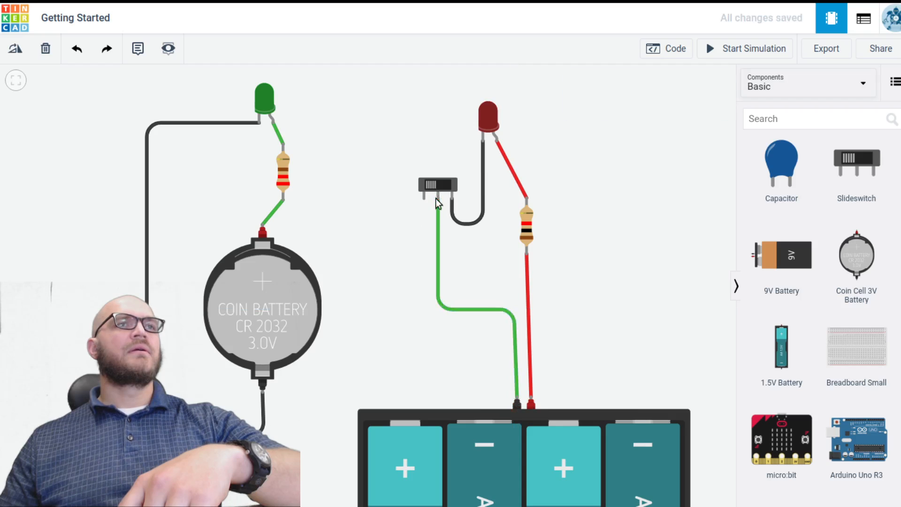
{"action": "left_click", "coordinate": [473, 309]}
{"action": "left_click", "coordinate": [623, 107]}
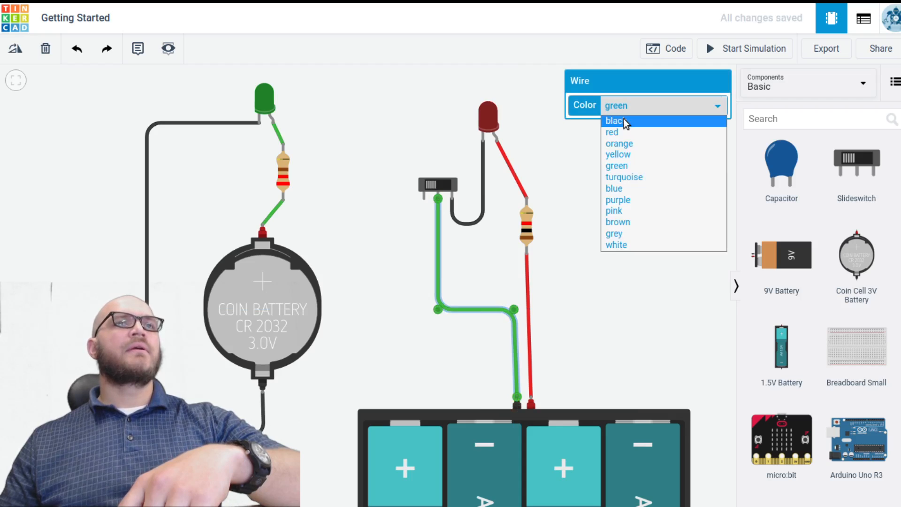
{"action": "left_click", "coordinate": [624, 121]}
{"action": "left_click", "coordinate": [600, 209]}
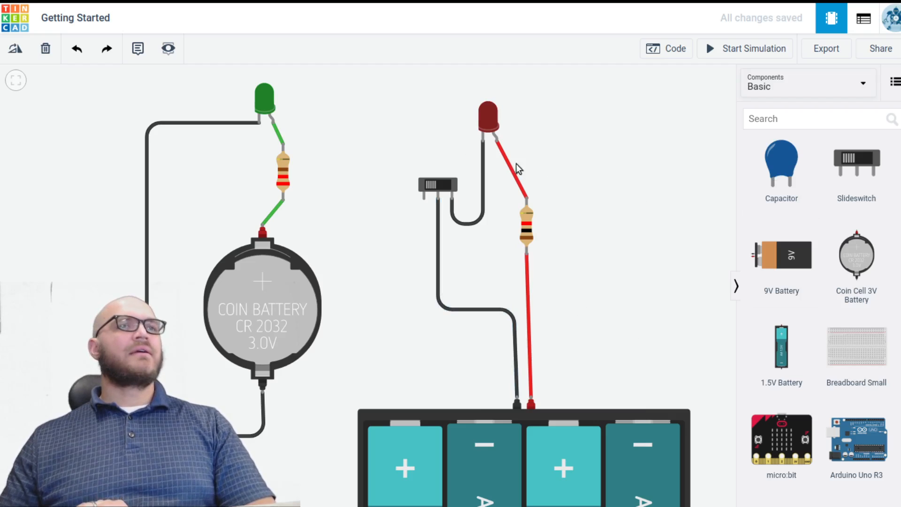
Run the simulation and toggle the slideswitch back and forth to test the red LED, leaving it switched on
{"action": "left_click", "coordinate": [758, 49]}
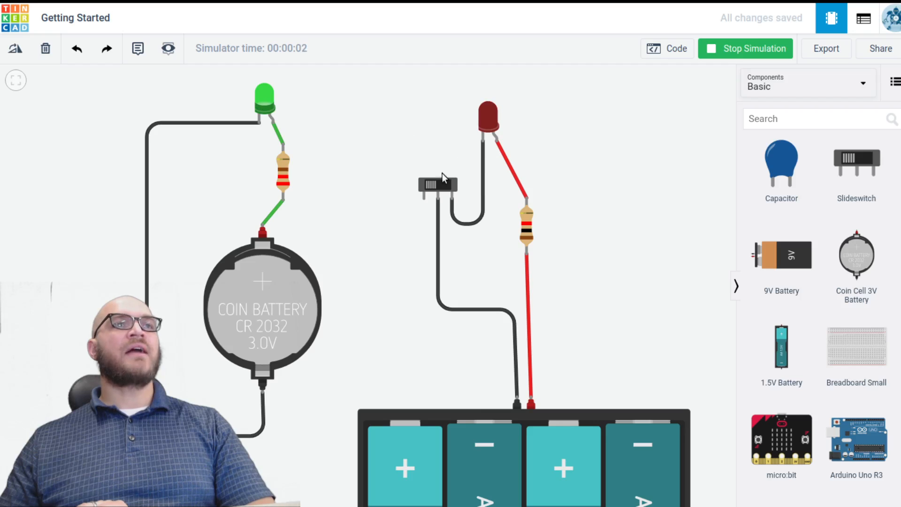
{"action": "left_click", "coordinate": [433, 186]}
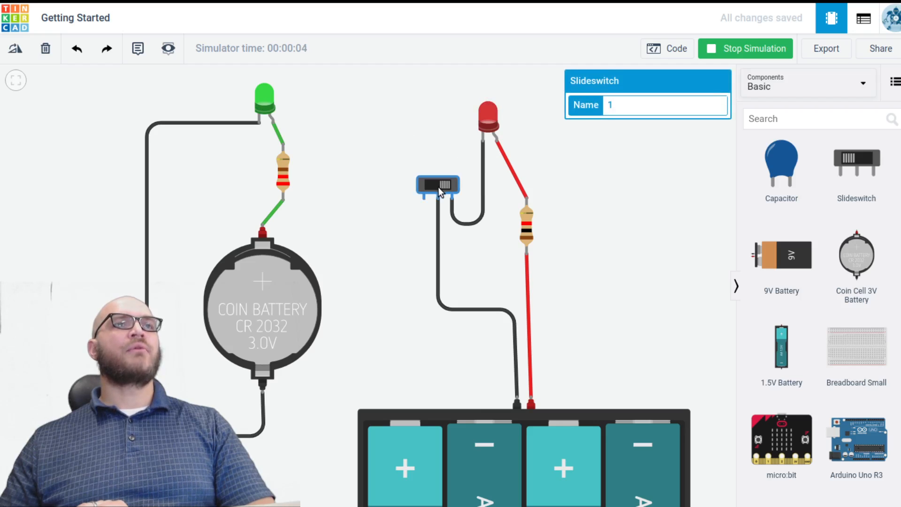
{"action": "left_click", "coordinate": [439, 187]}
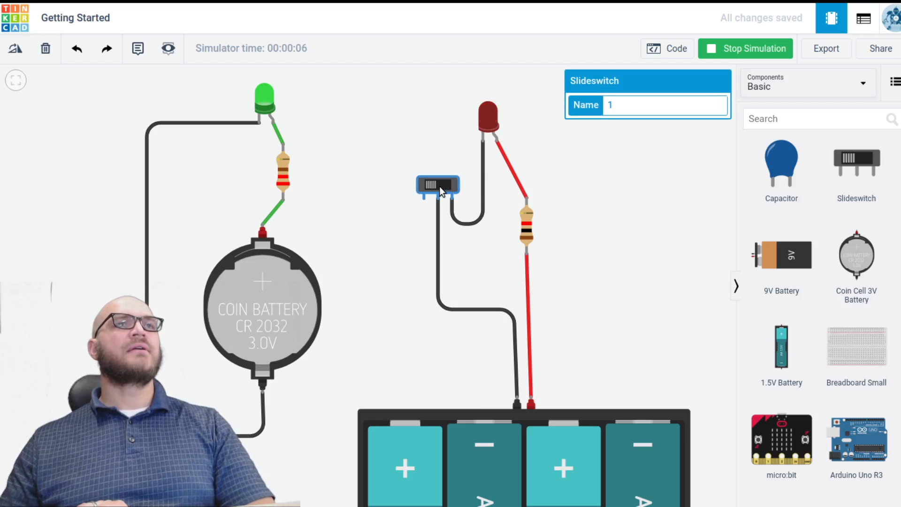
{"action": "left_click", "coordinate": [439, 187]}
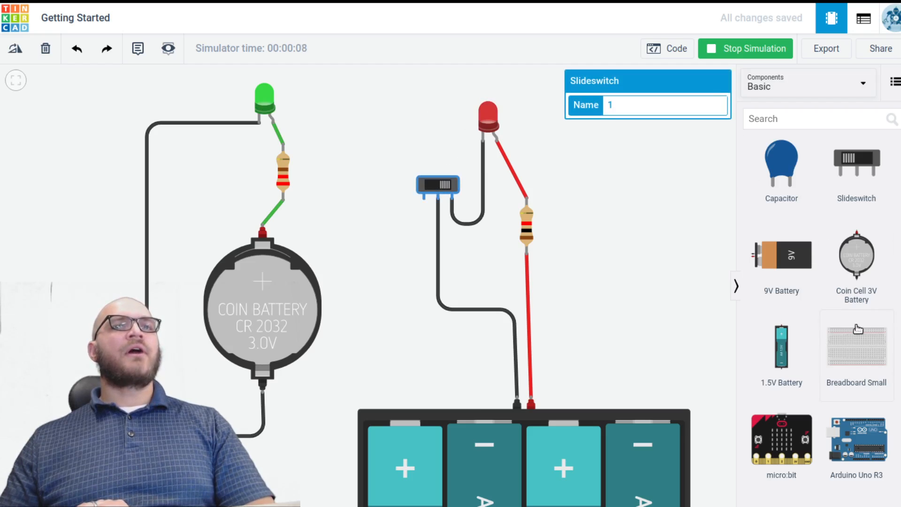
{"action": "scroll", "coordinate": [894, 304], "scroll_direction": "down", "scroll_amount": 3}
{"action": "scroll", "coordinate": [819, 319], "scroll_direction": "up", "scroll_amount": 6}
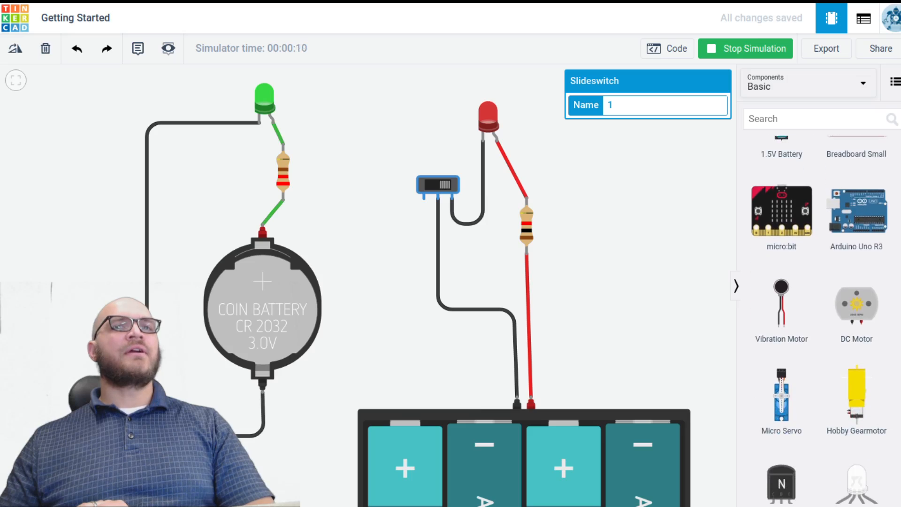
Place a hobby gearmotor above the battery pack, beside the red LED circuit
{"action": "scroll", "coordinate": [899, 389], "scroll_direction": "down", "scroll_amount": 9}
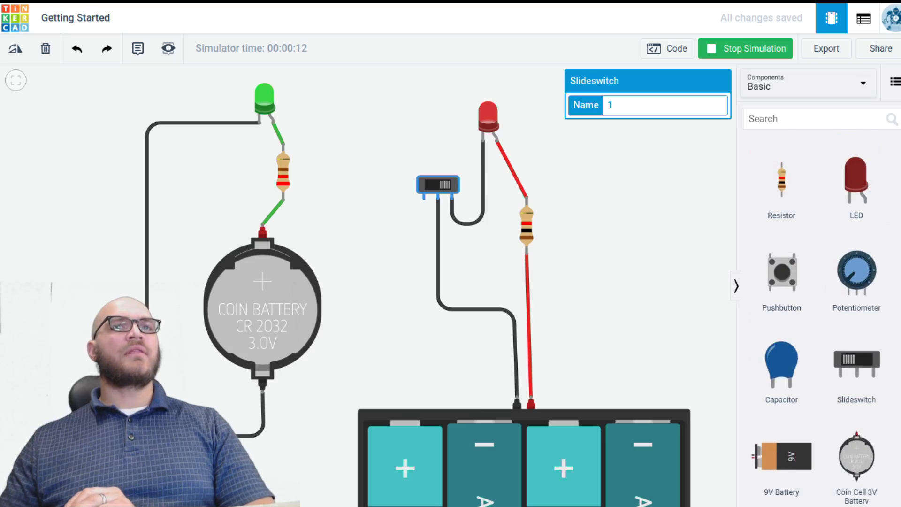
{"action": "scroll", "coordinate": [899, 389], "scroll_direction": "up", "scroll_amount": 2}
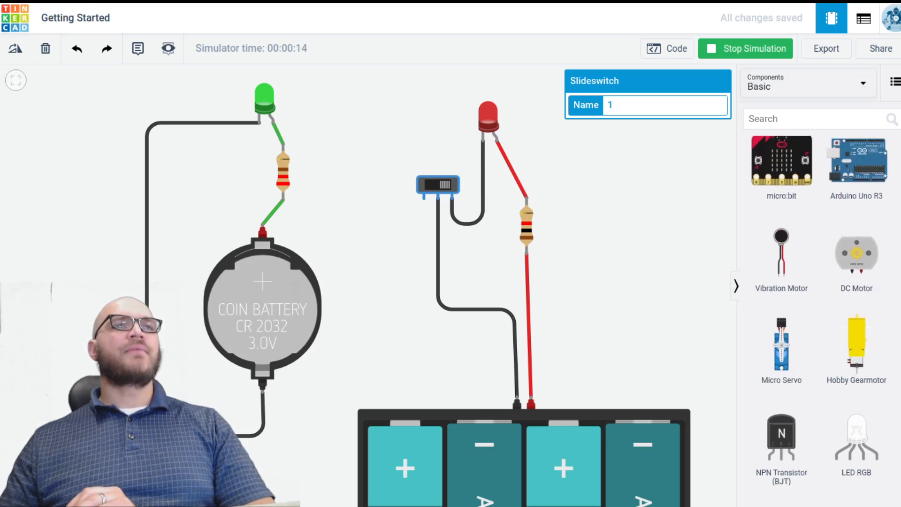
{"action": "left_click", "coordinate": [493, 120]}
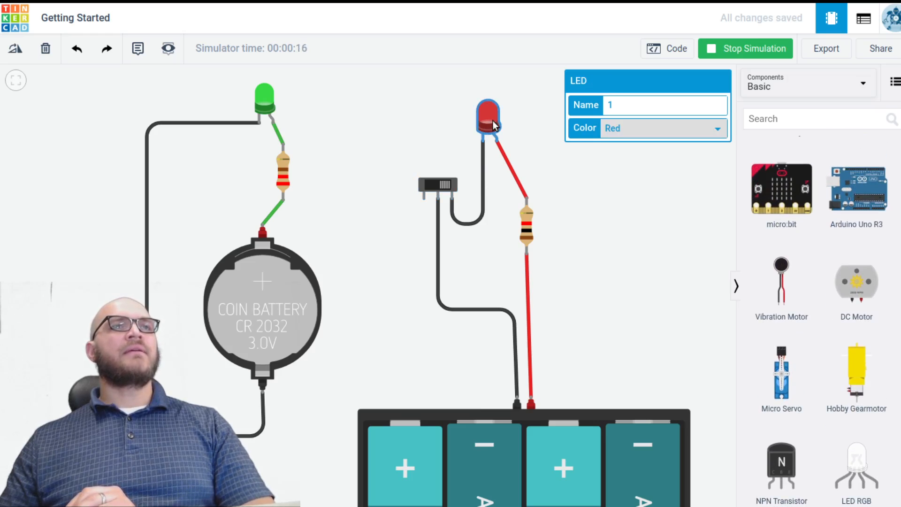
{"action": "left_click_drag", "start_coordinate": [849, 380], "coordinate": [590, 315]}
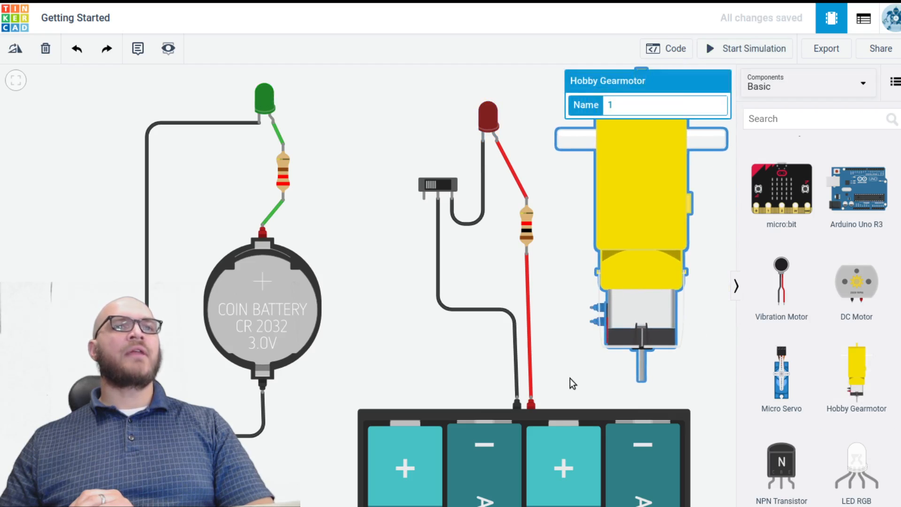
{"action": "left_click", "coordinate": [568, 381]}
Wire the battery pack's positive and negative terminals to the gearmotor's matching terminals with two green wires
{"action": "left_click", "coordinate": [531, 402]}
{"action": "left_click", "coordinate": [590, 322]}
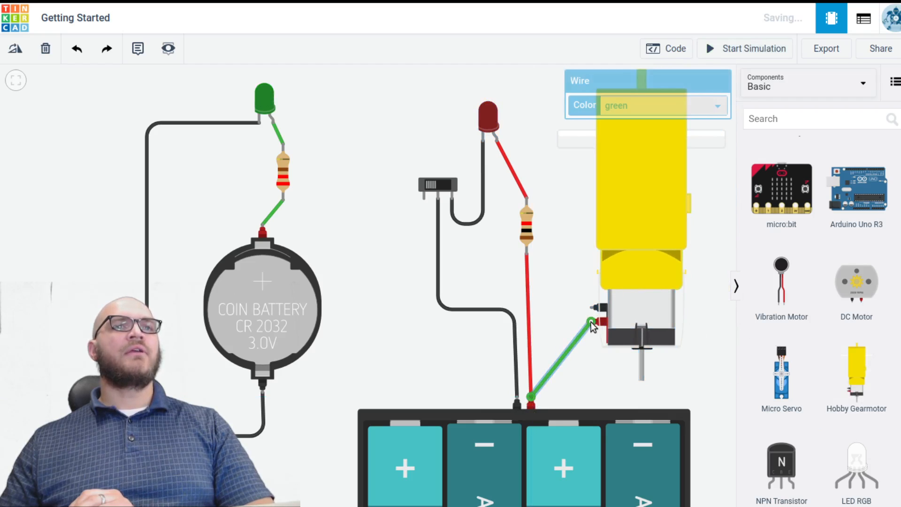
{"action": "left_click", "coordinate": [598, 307]}
{"action": "left_click", "coordinate": [516, 402]}
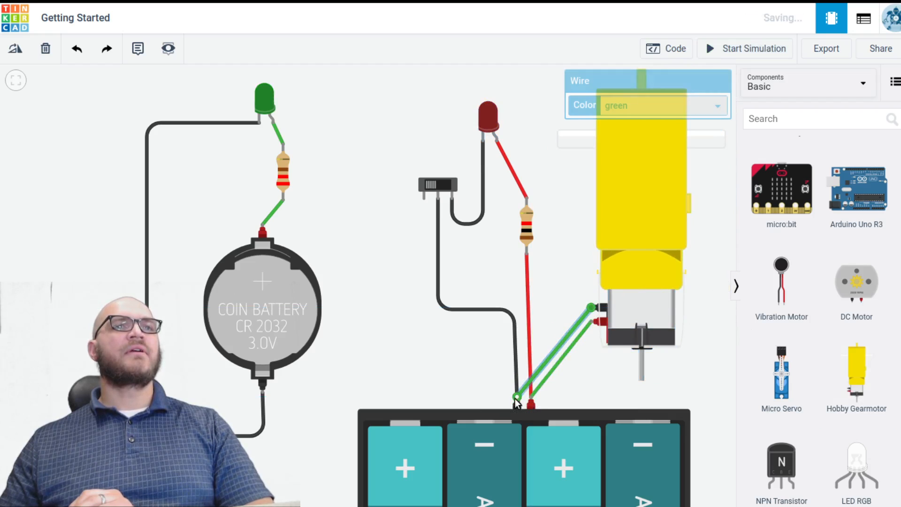
Run the simulation and set the battery pack's count to 2 batteries to test the gearmotor's speed
{"action": "left_click", "coordinate": [732, 49]}
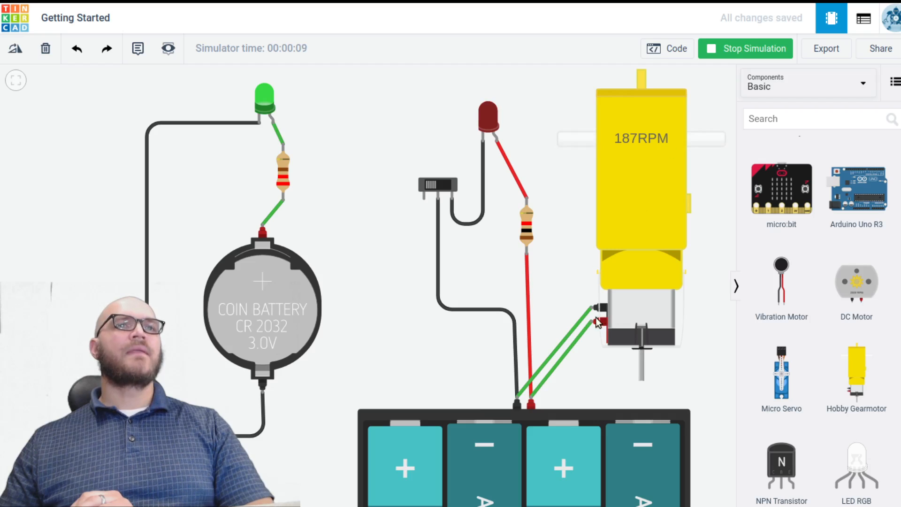
{"action": "left_click", "coordinate": [561, 430]}
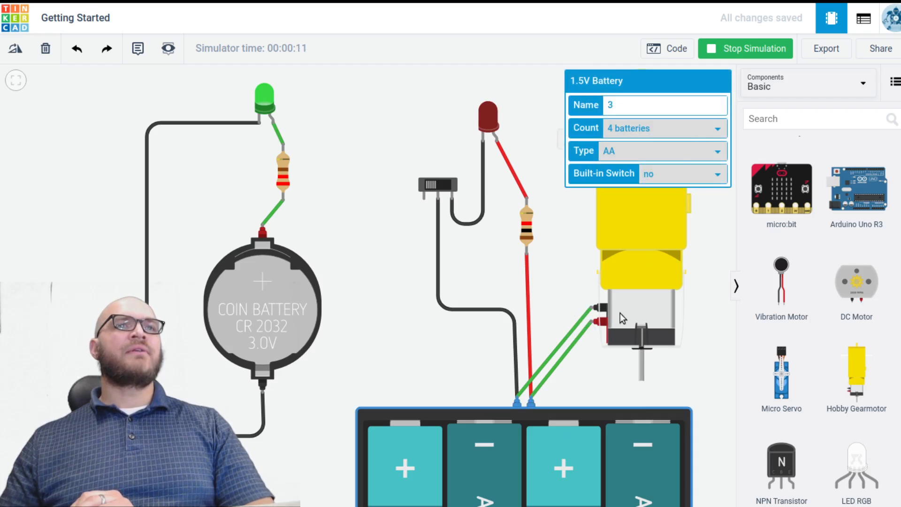
{"action": "left_click", "coordinate": [704, 126]}
{"action": "left_click", "coordinate": [692, 154]}
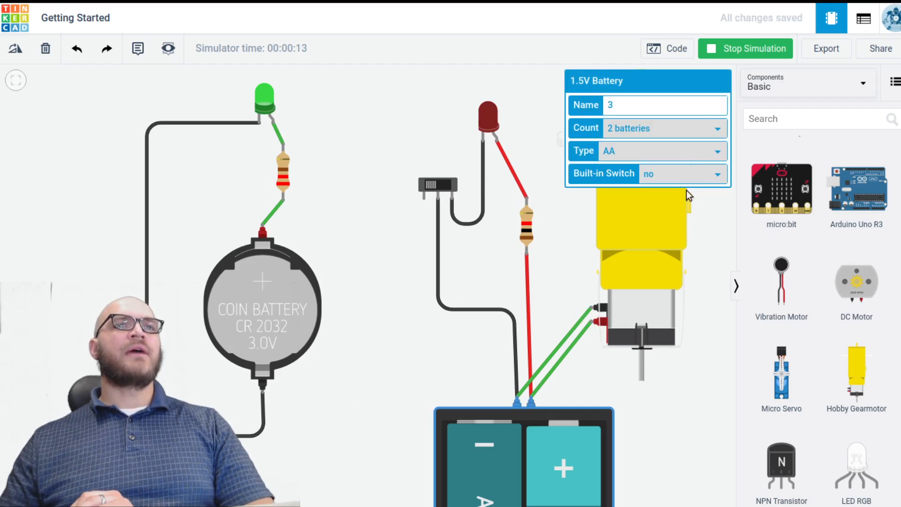
{"action": "left_click", "coordinate": [692, 272]}
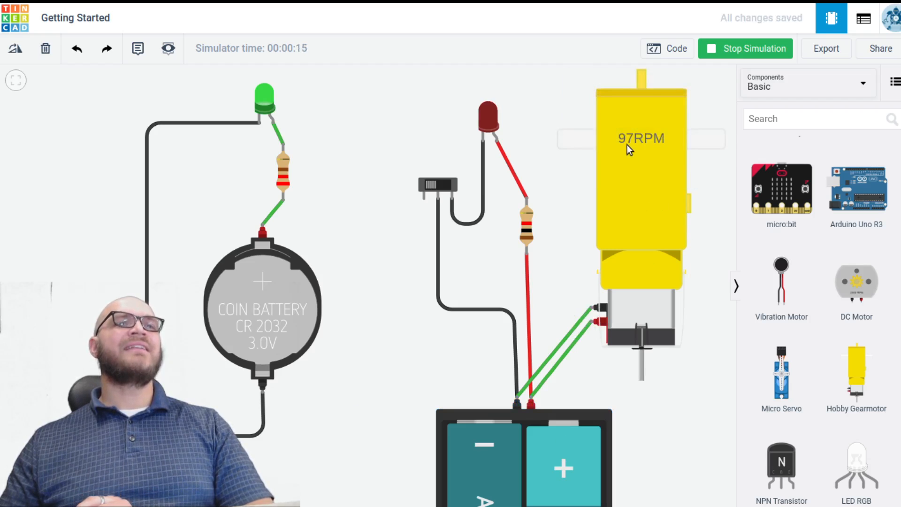
Reduce the battery pack to 1 battery while the simulation runs and check the gearmotor's speed
{"action": "left_click", "coordinate": [541, 472]}
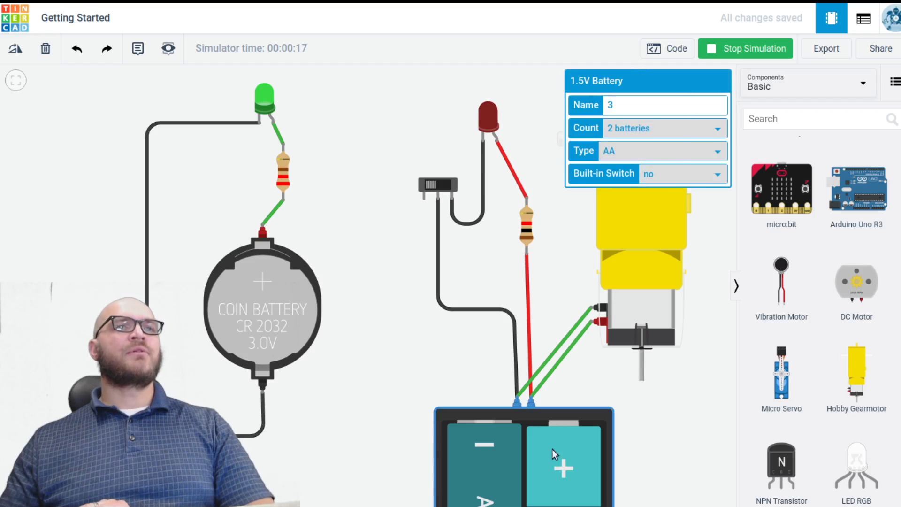
{"action": "left_click", "coordinate": [714, 124]}
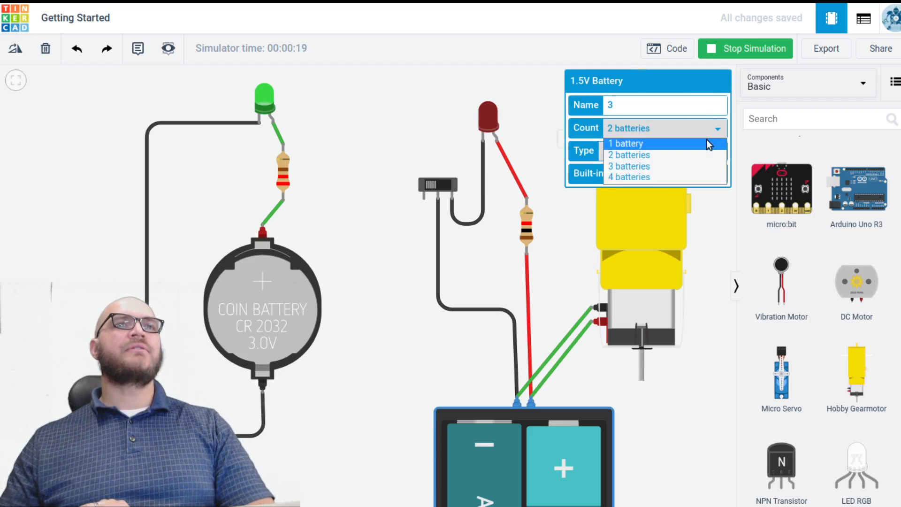
{"action": "left_click", "coordinate": [706, 140]}
{"action": "left_click", "coordinate": [687, 420]}
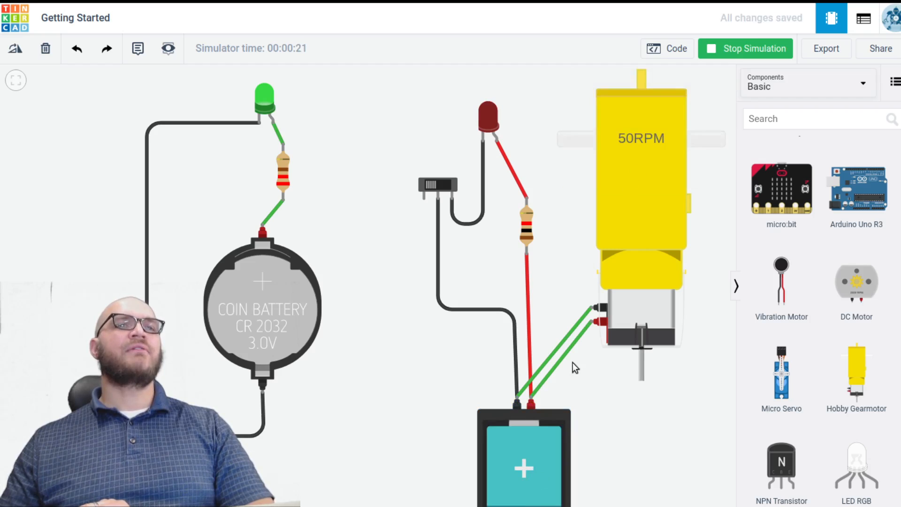
Set the battery pack's count to 4 batteries and toggle the slideswitch to turn on the red LED
{"action": "left_click", "coordinate": [540, 436]}
{"action": "left_click", "coordinate": [659, 125]}
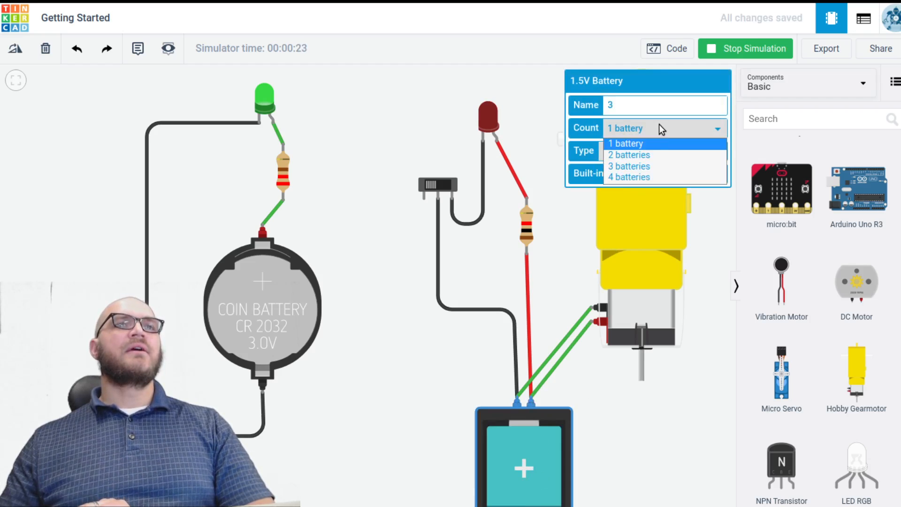
{"action": "left_click", "coordinate": [639, 174]}
{"action": "left_click", "coordinate": [724, 341]}
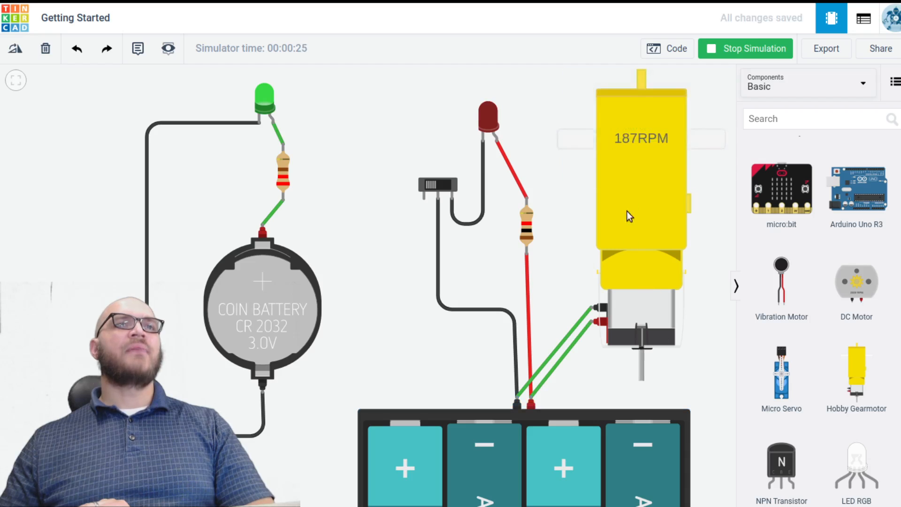
{"action": "left_click", "coordinate": [438, 184]}
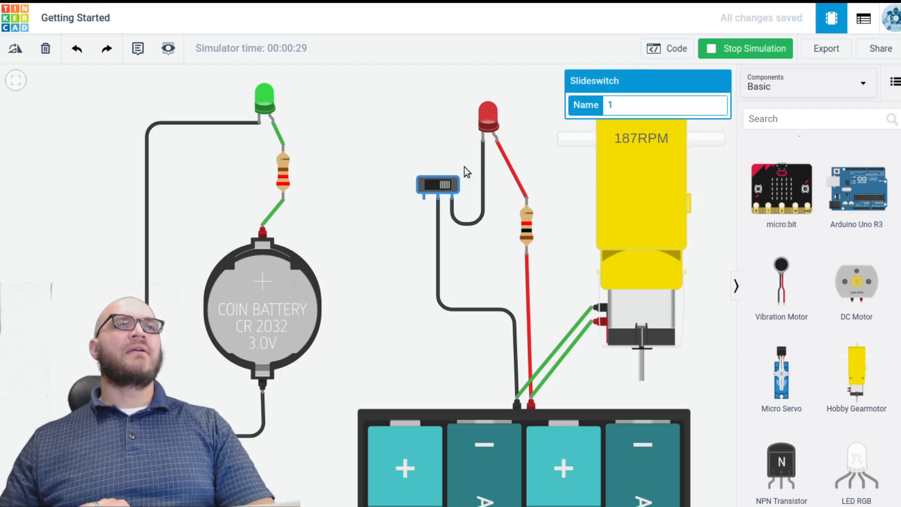
Browse the basic components and place a potentiometer between the coin battery and the slideswitch wiring
{"action": "left_click", "coordinate": [278, 264]}
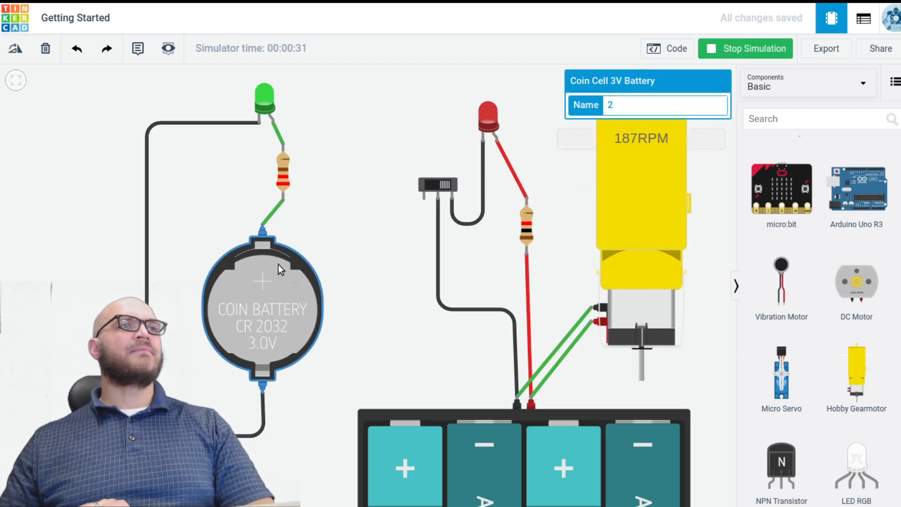
{"action": "scroll", "coordinate": [826, 305], "scroll_direction": "down", "scroll_amount": 5}
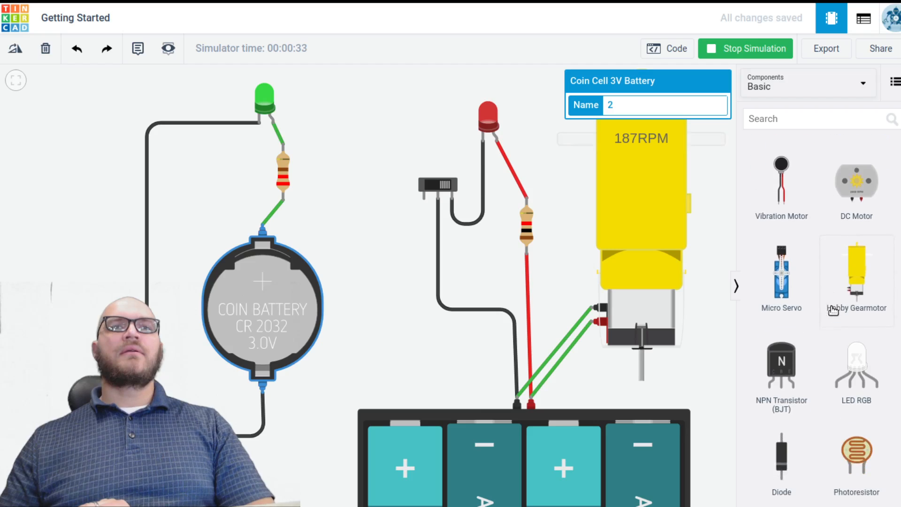
{"action": "scroll", "coordinate": [821, 319], "scroll_direction": "down", "scroll_amount": 3}
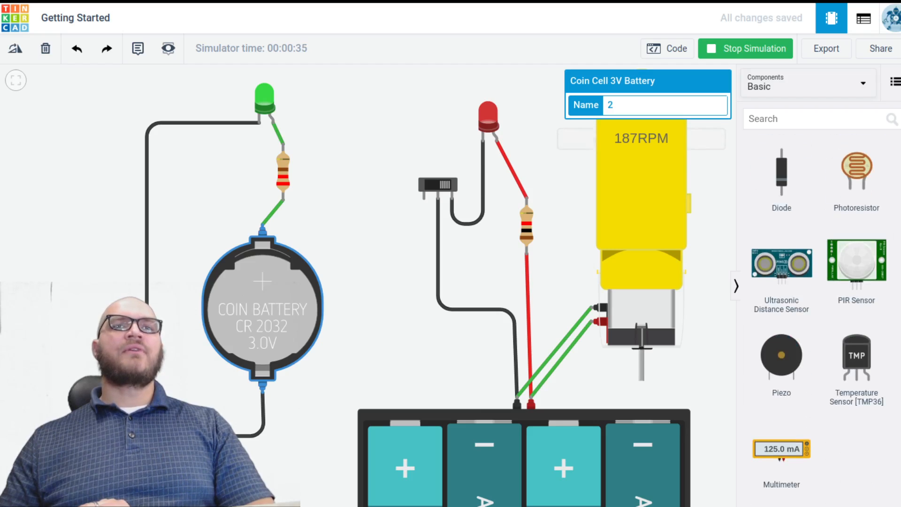
{"action": "scroll", "coordinate": [819, 305], "scroll_direction": "up", "scroll_amount": 10}
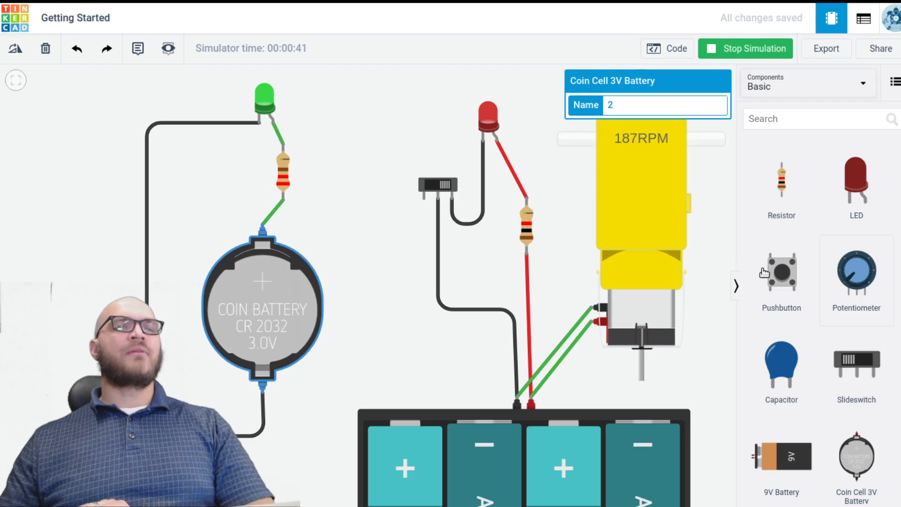
{"action": "left_click_drag", "start_coordinate": [839, 299], "coordinate": [379, 336]}
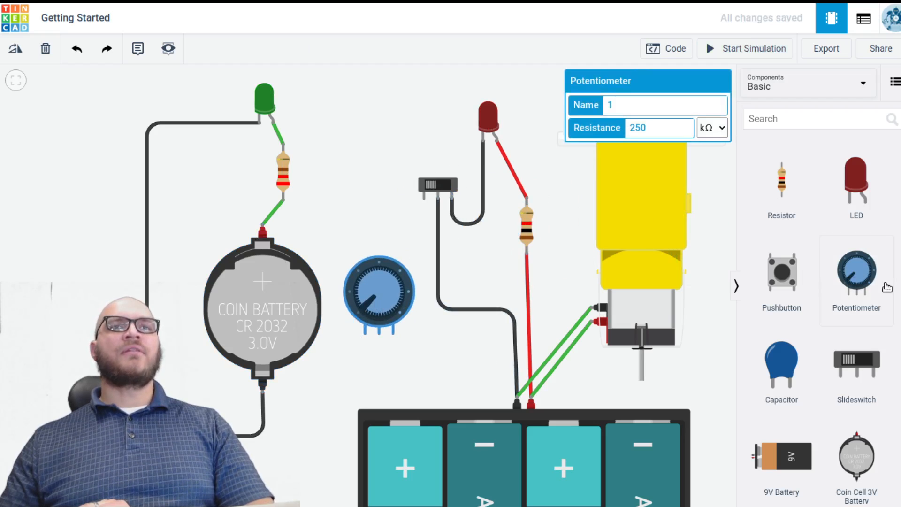
{"action": "left_click", "coordinate": [699, 346]}
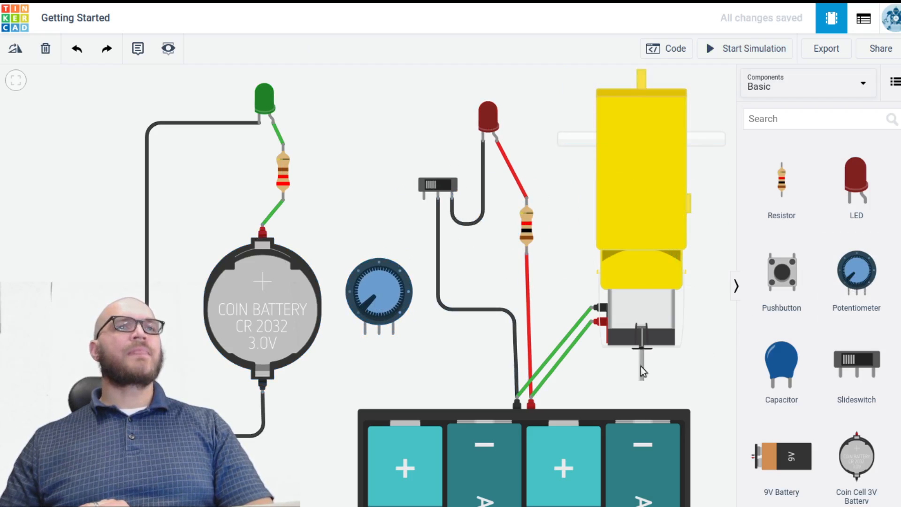
Replace the gearmotor's green negative wire with two, linking the pack's negative terminal to the potentiometer's left terminal and its right terminal to the motor
{"action": "left_click", "coordinate": [578, 325]}
{"action": "key", "text": "Delete"}
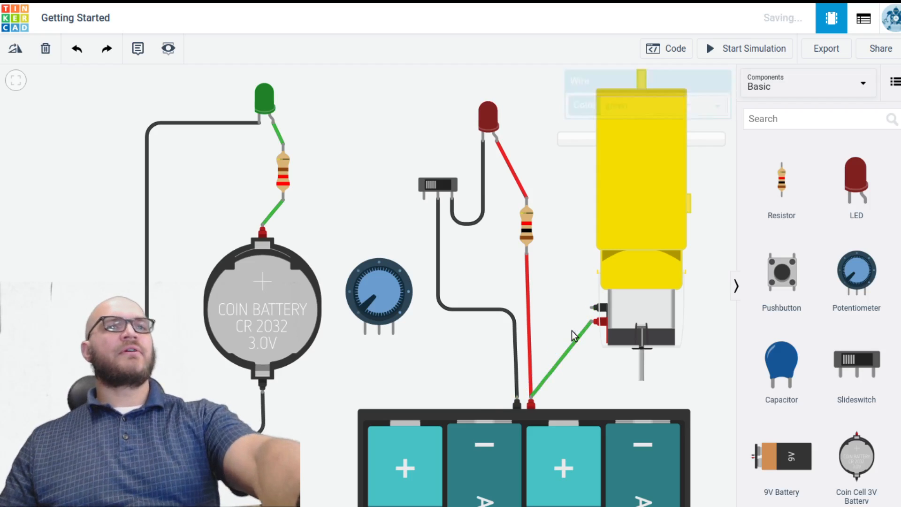
{"action": "left_click", "coordinate": [517, 403]}
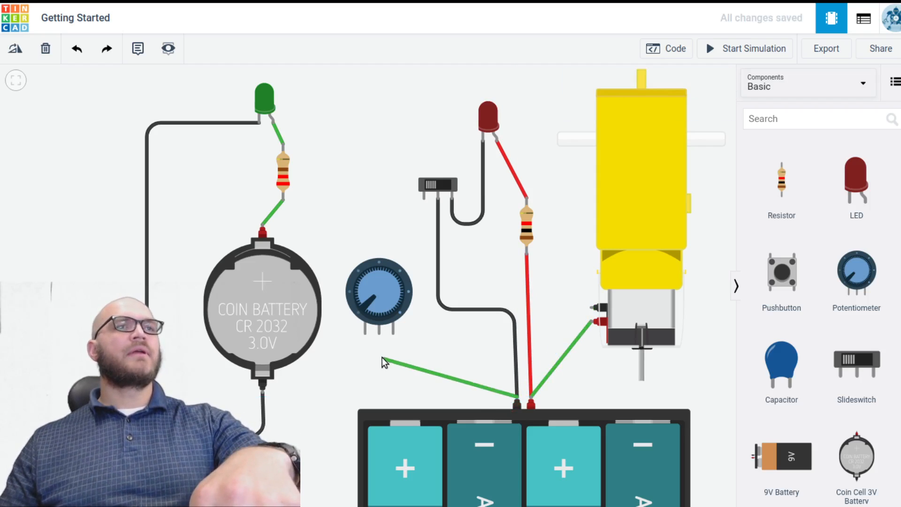
{"action": "left_click", "coordinate": [363, 336]}
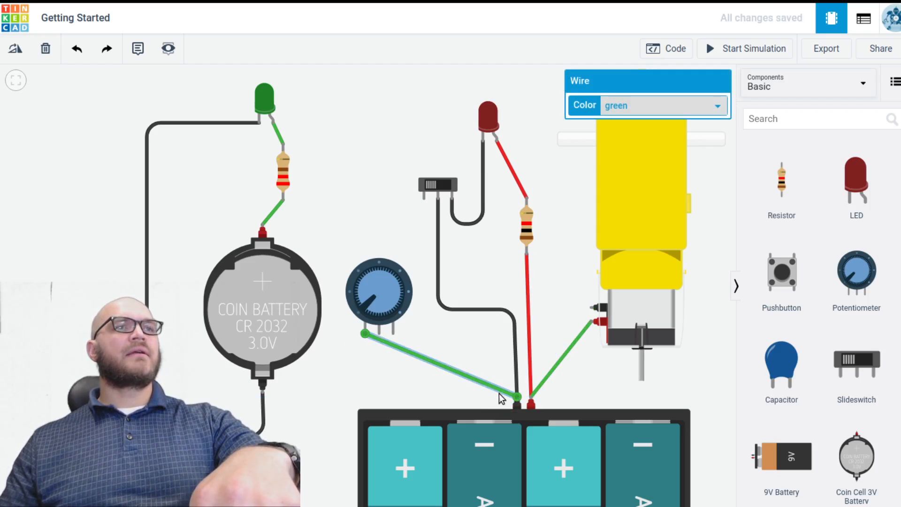
{"action": "left_click", "coordinate": [394, 332]}
{"action": "left_click", "coordinate": [596, 309]}
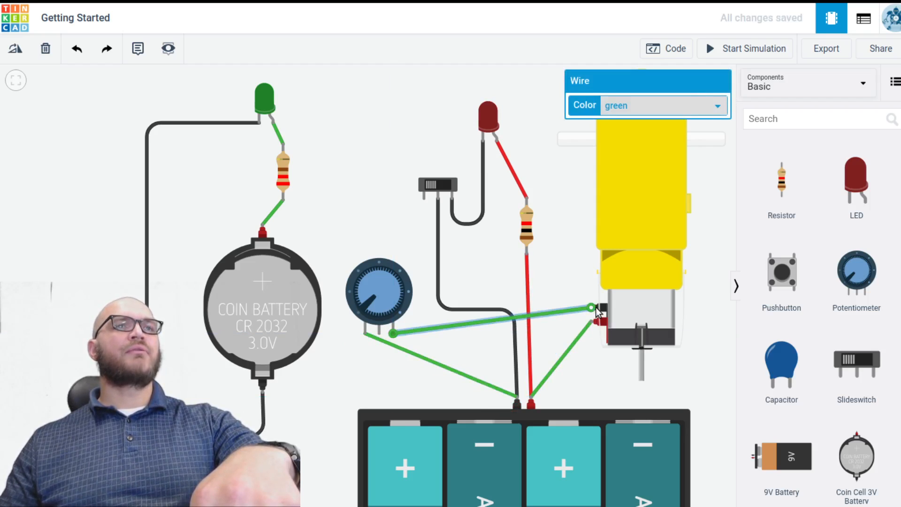
Run the simulation and turn the potentiometer's knob clockwise to its end to test its effect on the gearmotor
{"action": "left_click", "coordinate": [710, 43]}
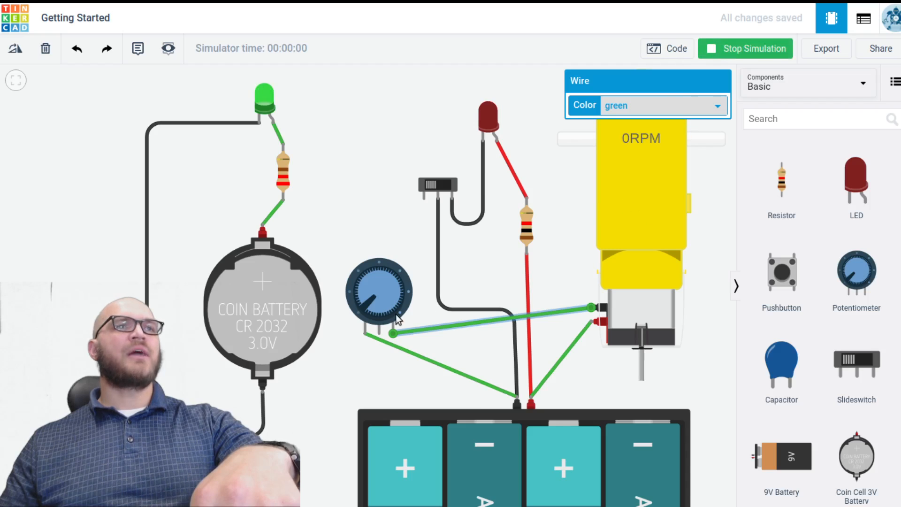
{"action": "left_click_drag", "start_coordinate": [365, 308], "coordinate": [365, 273]}
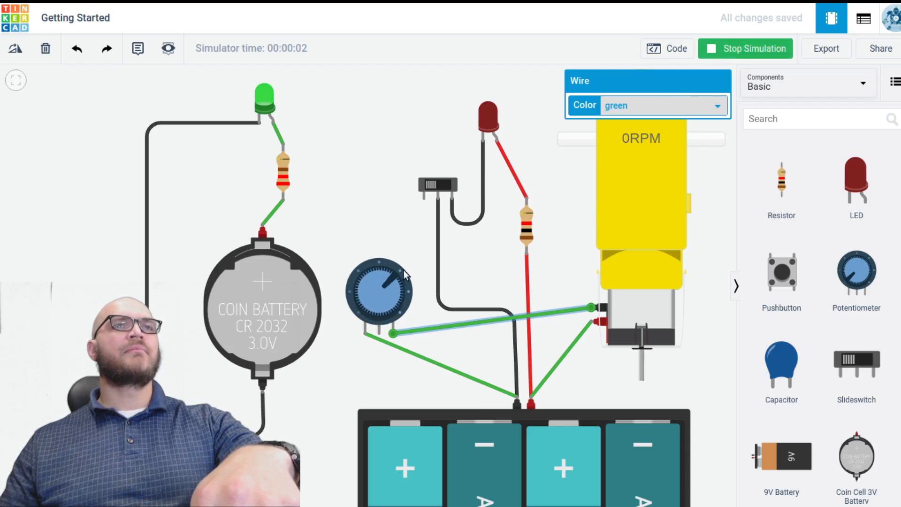
{"action": "left_click_drag", "start_coordinate": [407, 298], "coordinate": [422, 333]}
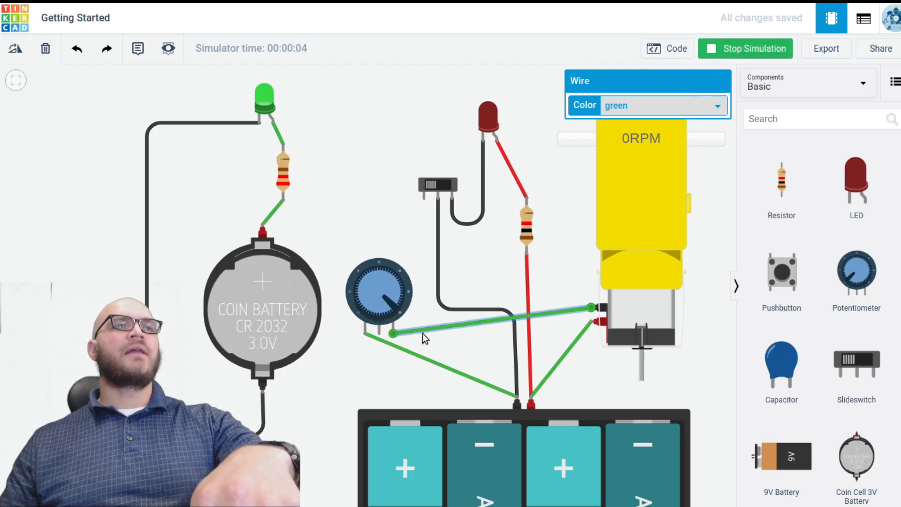
Replace the wire on the potentiometer's right terminal with a green wire from its middle terminal to the gearmotor's negative terminal
{"action": "left_click", "coordinate": [447, 330]}
{"action": "left_click", "coordinate": [448, 328]}
{"action": "key", "text": "Delete"}
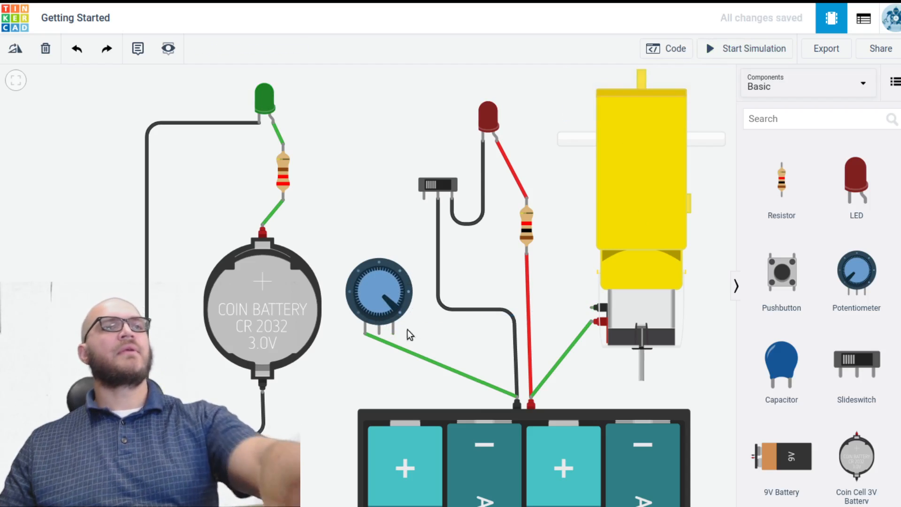
{"action": "left_click", "coordinate": [379, 332]}
{"action": "left_click", "coordinate": [592, 307]}
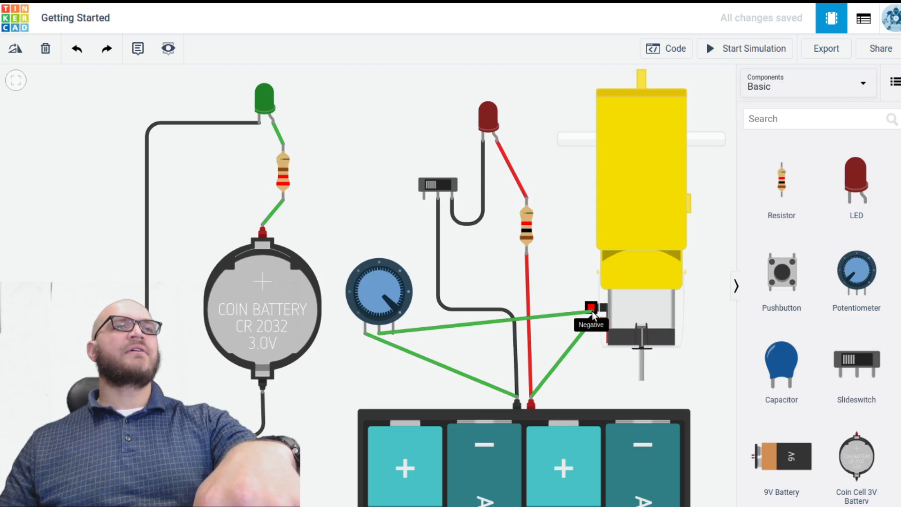
Simulate the middle-terminal wiring, turning the potentiometer's knob, and check the wire to the battery pack's negative terminal
{"action": "left_click", "coordinate": [712, 50]}
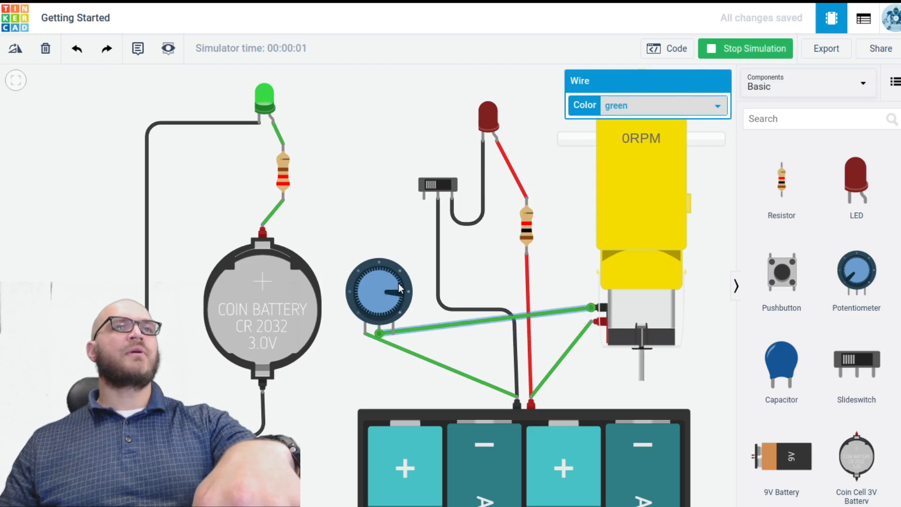
{"action": "left_click_drag", "start_coordinate": [398, 288], "coordinate": [397, 309]}
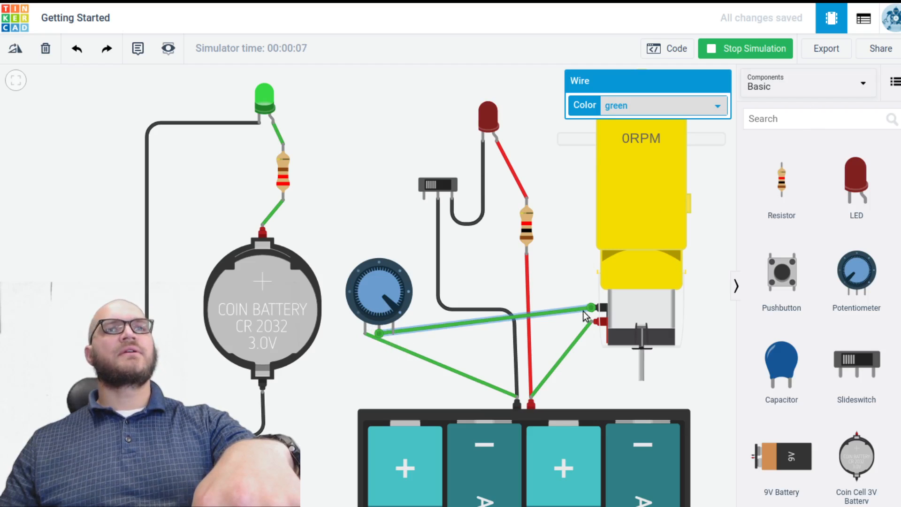
{"action": "left_click", "coordinate": [515, 399]}
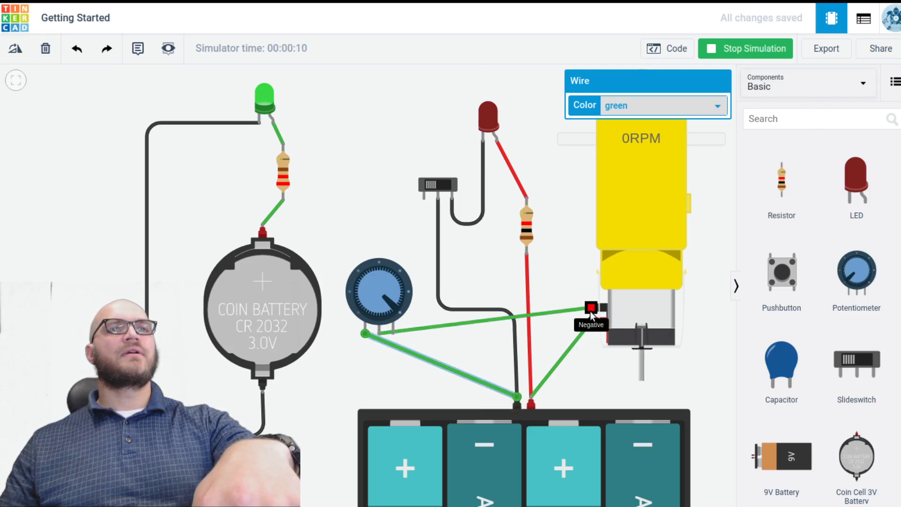
Delete the green wire between the potentiometer's middle terminal and the gearmotor's negative terminal
{"action": "left_click", "coordinate": [559, 314]}
{"action": "left_click", "coordinate": [562, 309]}
{"action": "key", "text": "Delete"}
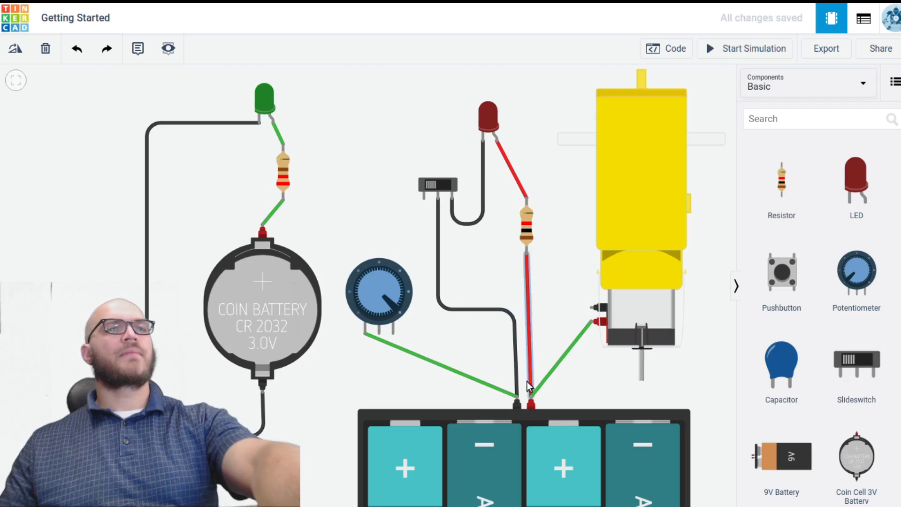
Replace the green wire on the potentiometer with one from the battery pack's negative terminal to the gearmotor's negative terminal, and simulate the circuit
{"action": "left_click", "coordinate": [503, 393]}
{"action": "key", "text": "Delete"}
{"action": "left_click", "coordinate": [516, 396]}
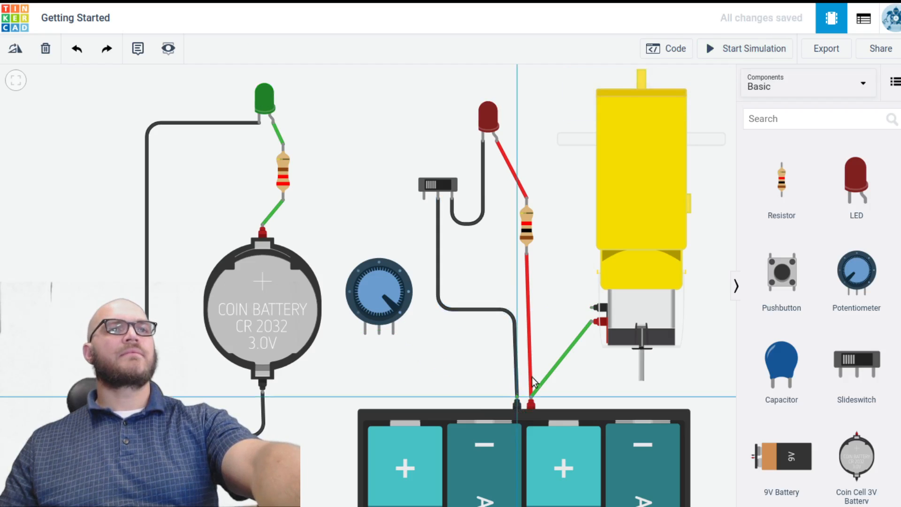
{"action": "left_click", "coordinate": [591, 308]}
{"action": "left_click", "coordinate": [568, 281]}
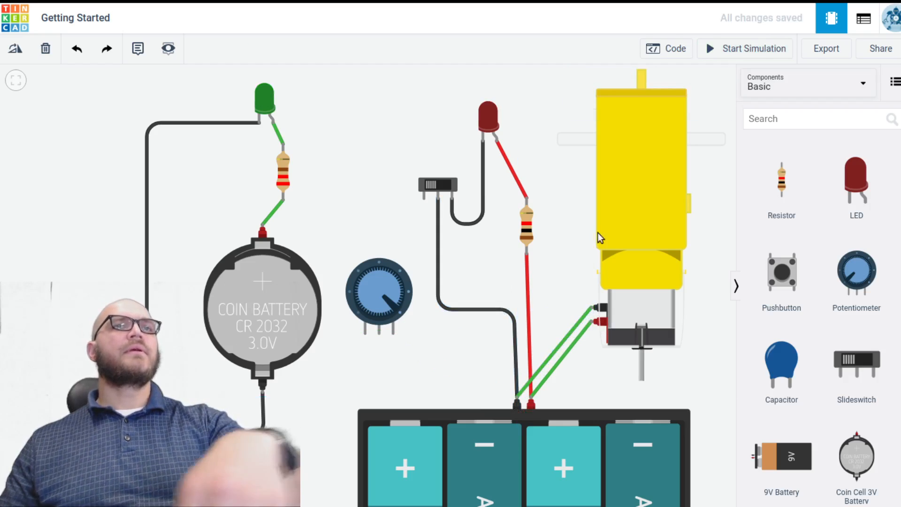
{"action": "left_click", "coordinate": [733, 56]}
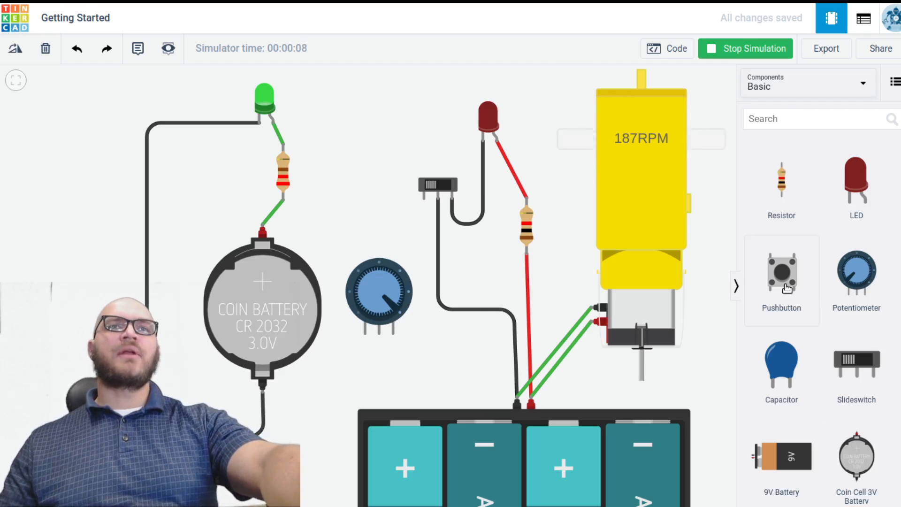
Place a pushbutton below the potentiometer and delete the green wire between the battery pack's and gearmotor's negative terminals
{"action": "left_click_drag", "start_coordinate": [781, 272], "coordinate": [421, 359]}
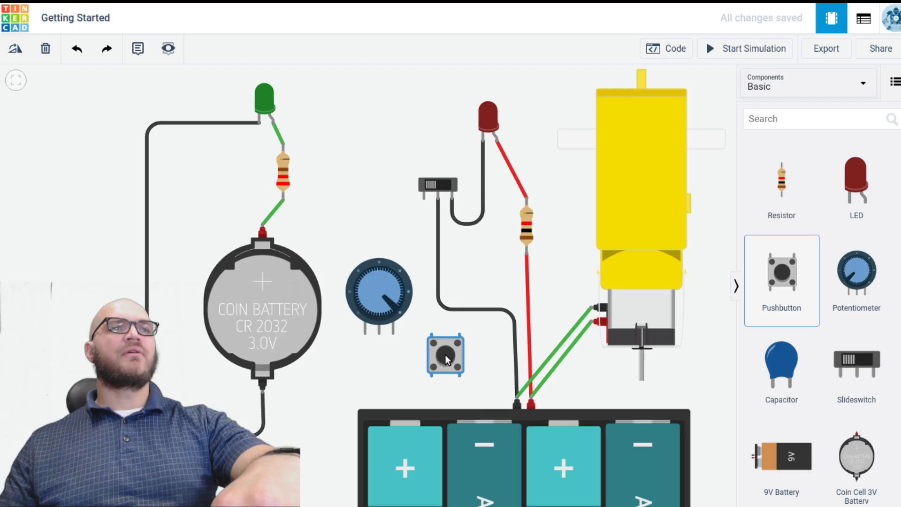
{"action": "left_click", "coordinate": [577, 325]}
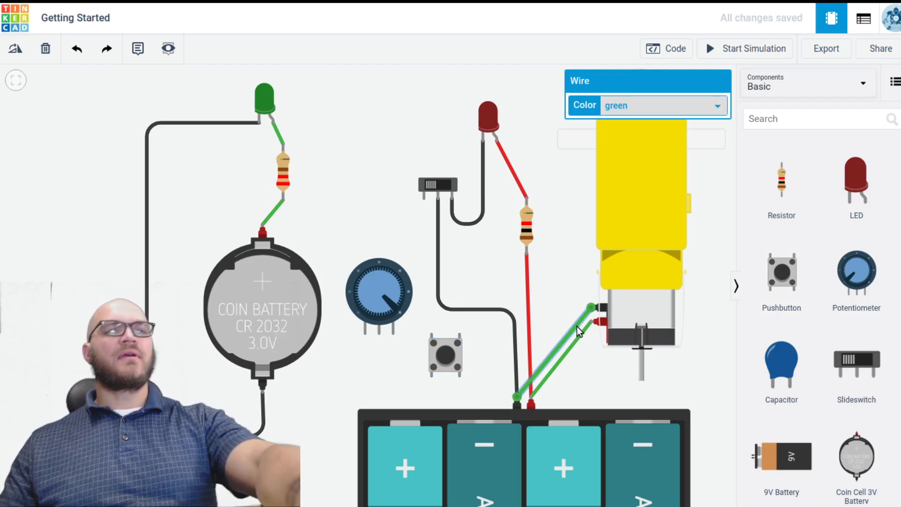
{"action": "key", "text": "Delete"}
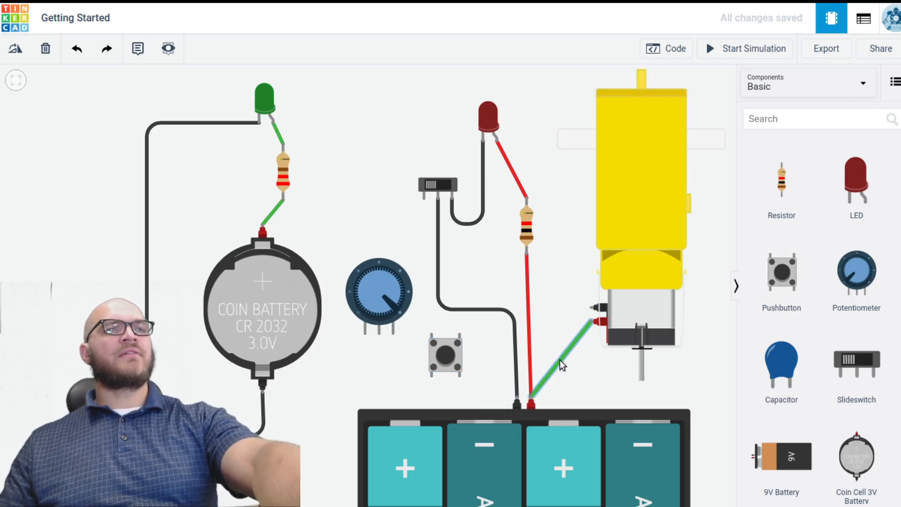
Wire the battery pack's negative terminal to the pushbutton's Terminal 2a and Terminal 2b to the gearmotor's negative terminal, and simulate the circuit
{"action": "left_click", "coordinate": [516, 402]}
{"action": "left_click", "coordinate": [454, 375]}
{"action": "left_click", "coordinate": [454, 375]}
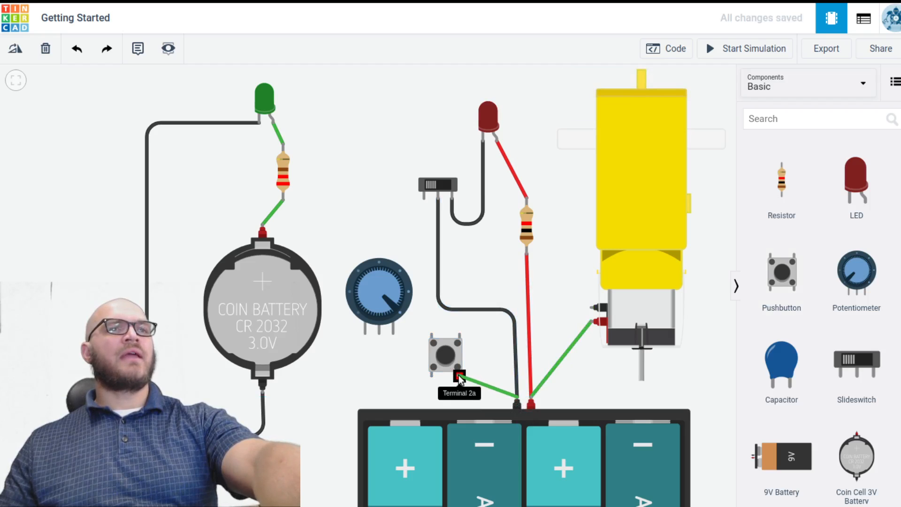
{"action": "left_click", "coordinate": [460, 336]}
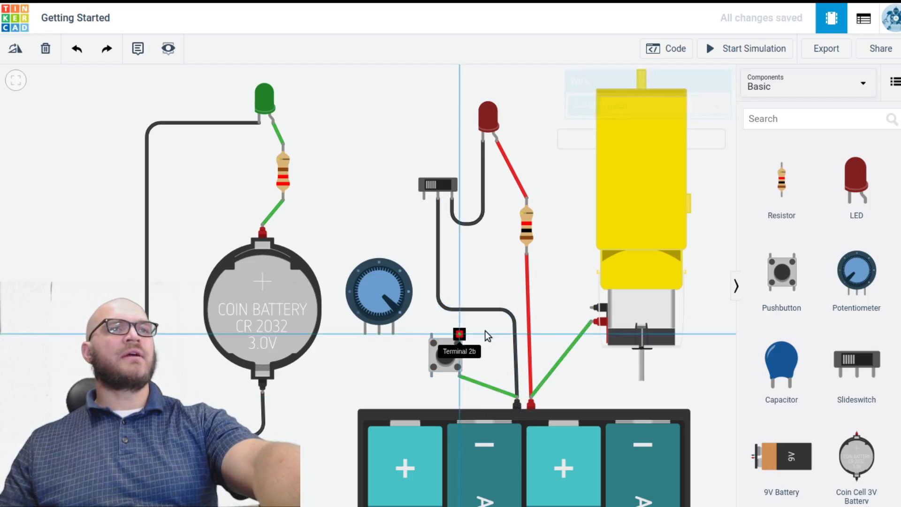
{"action": "left_click", "coordinate": [592, 307]}
{"action": "left_click", "coordinate": [772, 50]}
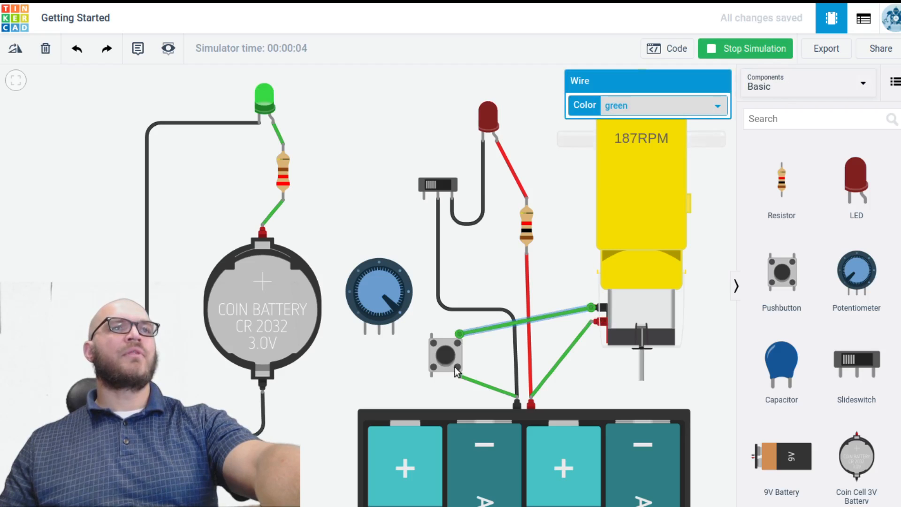
Replace the wire on the pushbutton's Terminal 2a with one from the battery pack's negative terminal to the pushbutton's upper-left terminal
{"action": "left_click", "coordinate": [472, 381]}
{"action": "key", "text": "Delete"}
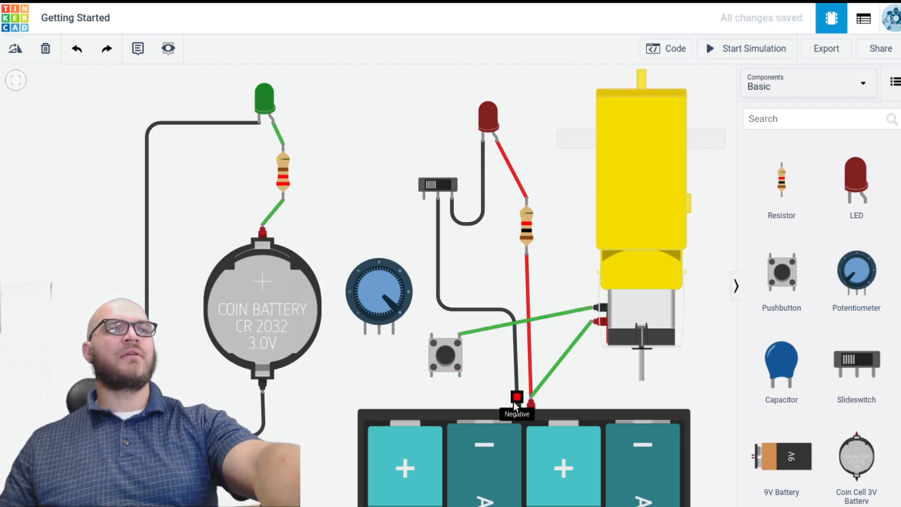
{"action": "left_click", "coordinate": [513, 402]}
{"action": "left_click", "coordinate": [431, 335]}
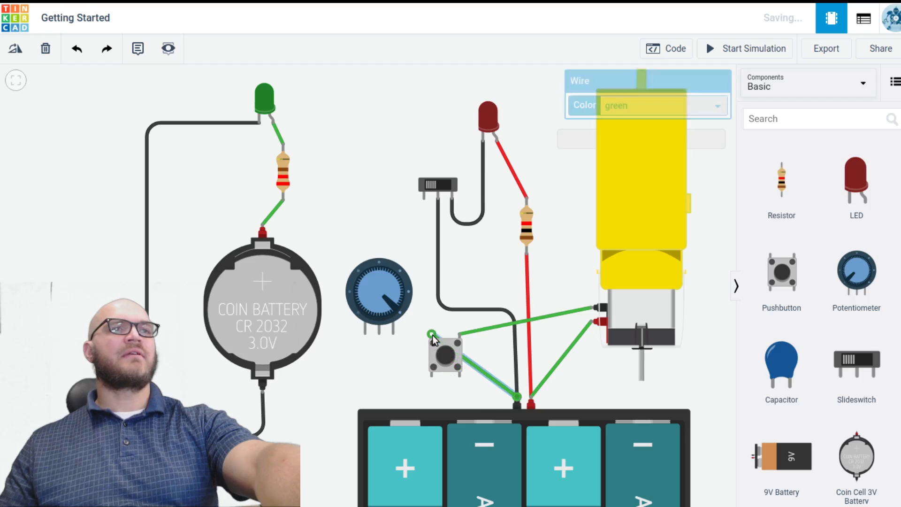
Run the simulation and actuate the pushbutton repeatedly to test its effect on the gearmotor
{"action": "left_click", "coordinate": [779, 53]}
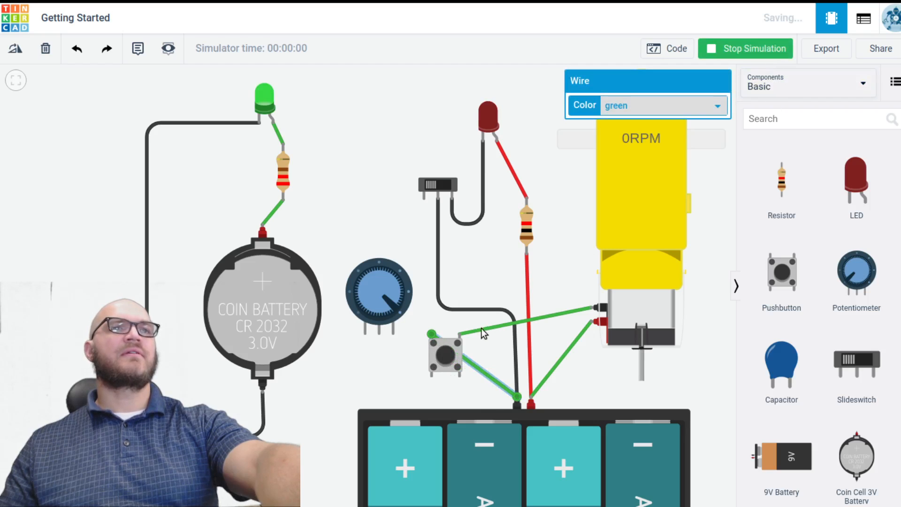
{"action": "left_click", "coordinate": [443, 355]}
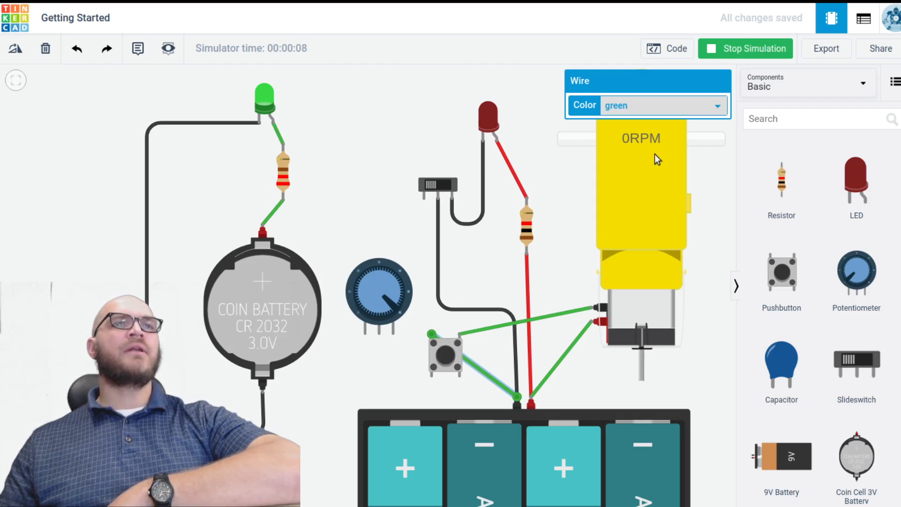
{"action": "left_click", "coordinate": [448, 357]}
{"action": "left_click", "coordinate": [447, 356]}
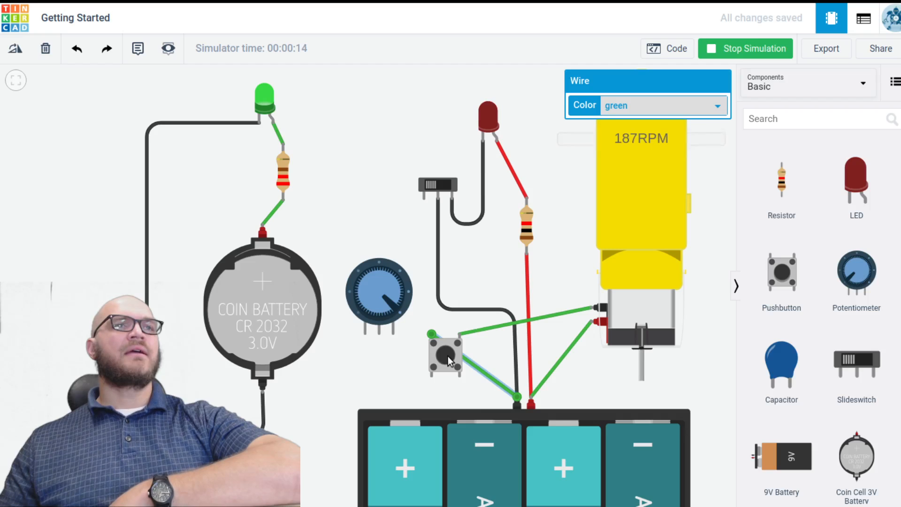
{"action": "left_click", "coordinate": [446, 356]}
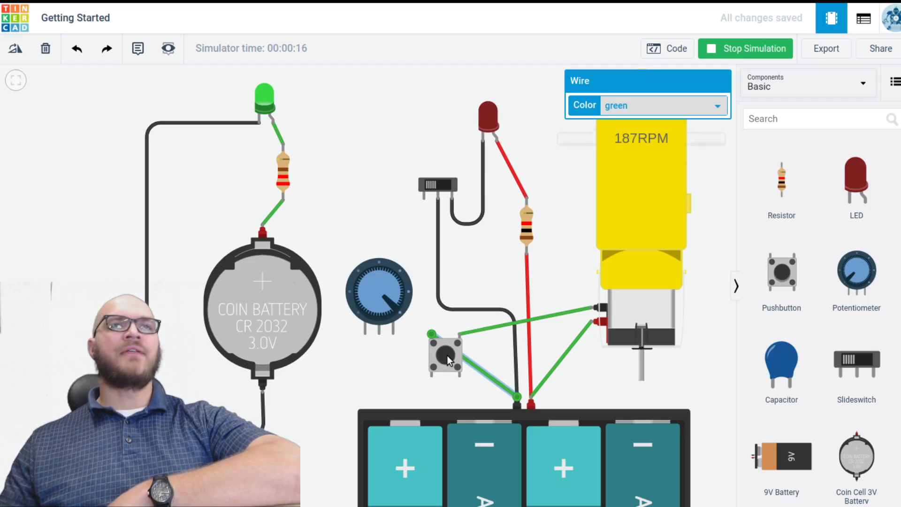
{"action": "left_click", "coordinate": [444, 357]}
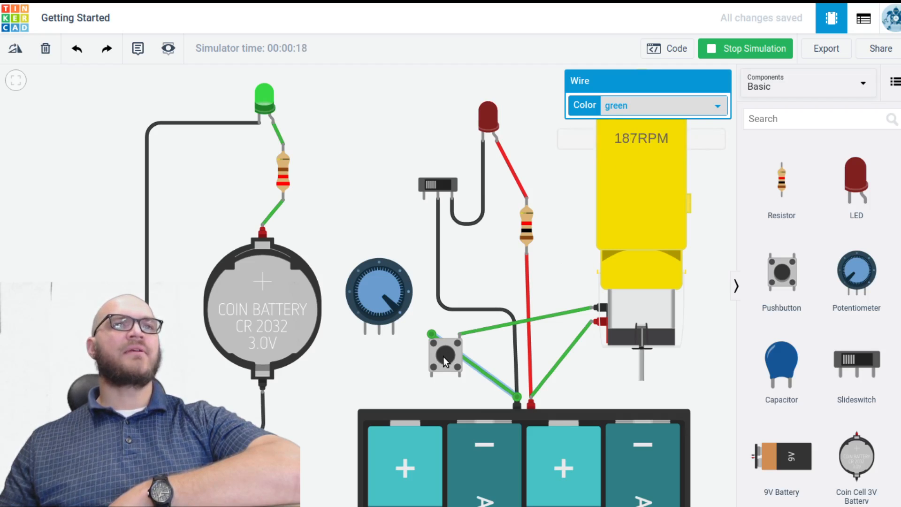
{"action": "left_click", "coordinate": [443, 356]}
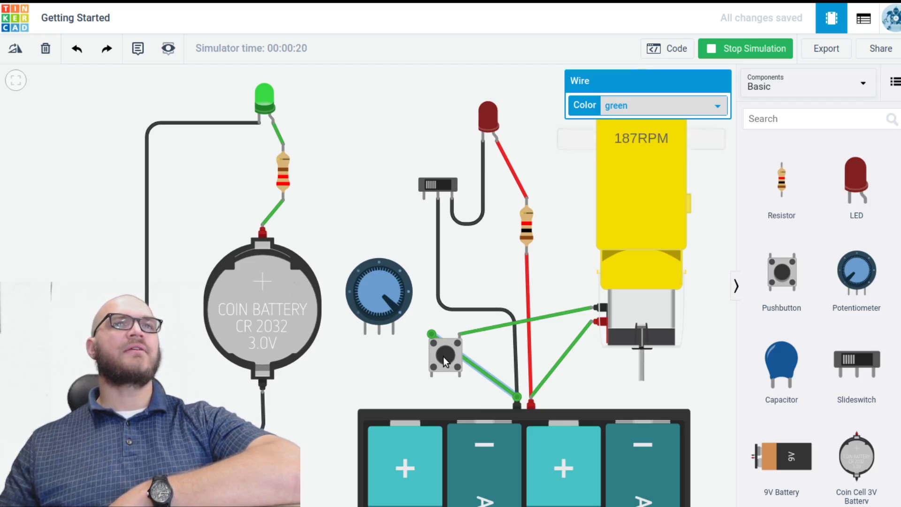